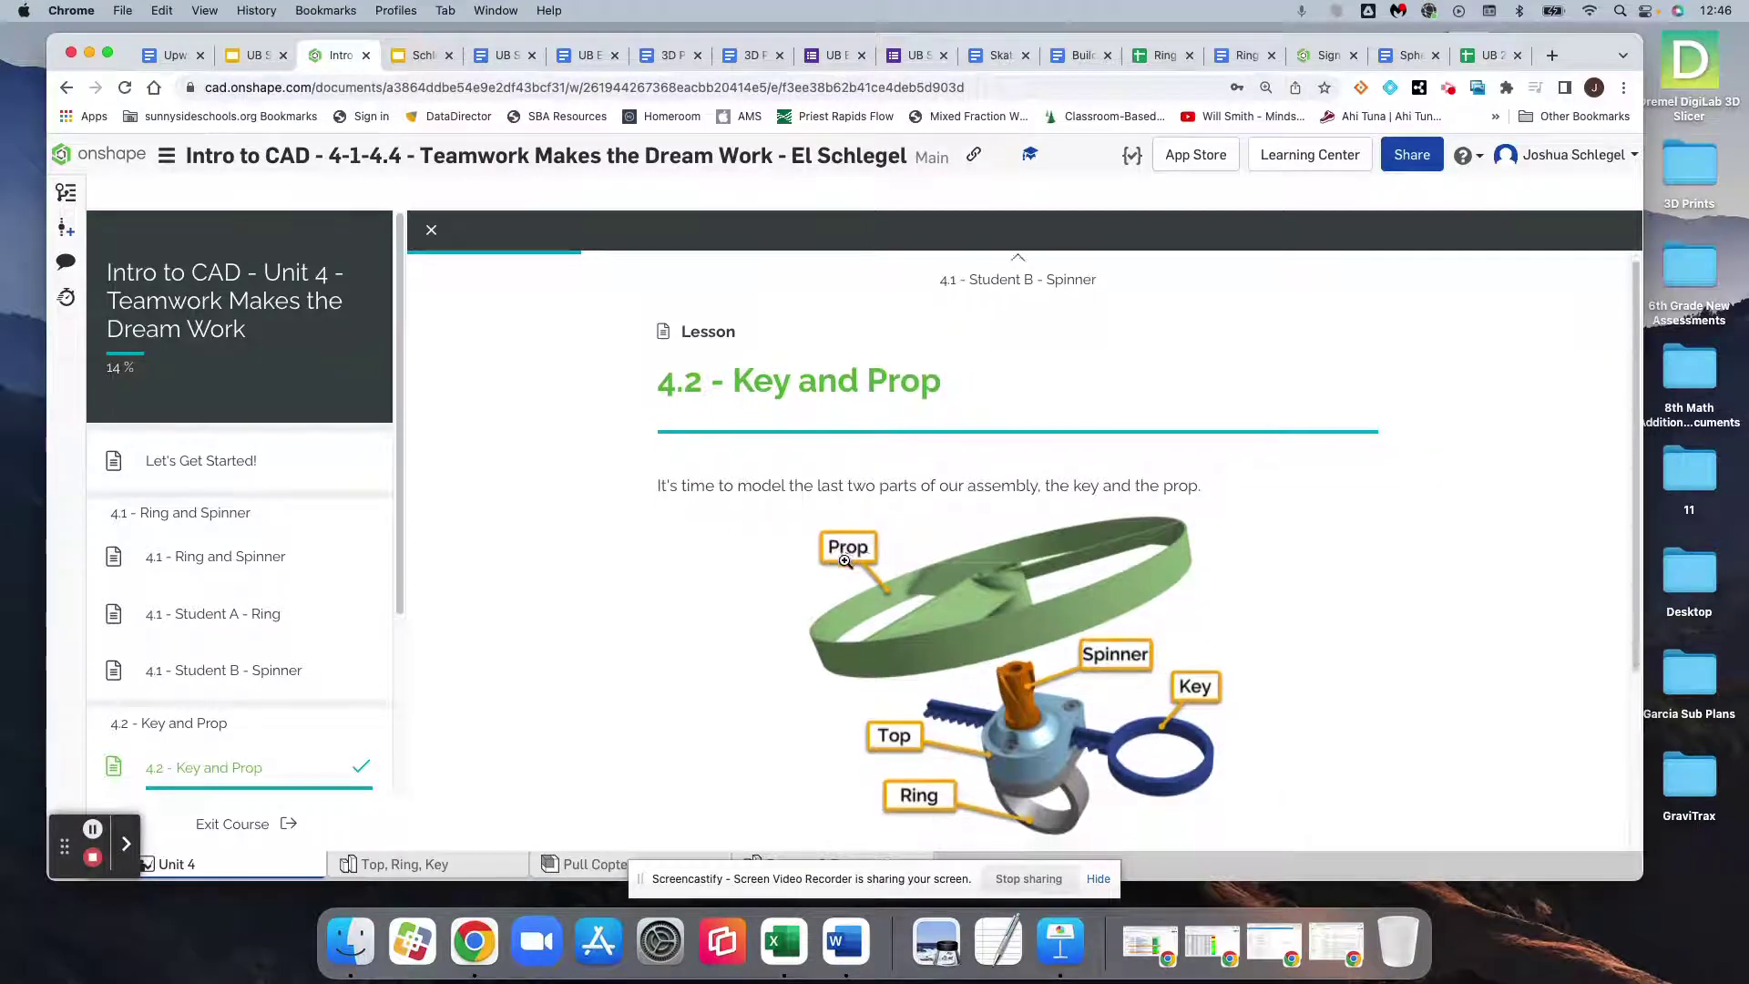
Open the '4.2 - Student A - Key' lesson and scroll down to its Step 1 instructions
scroll(897, 386, down, 1)
scroll(885, 568, down, 4)
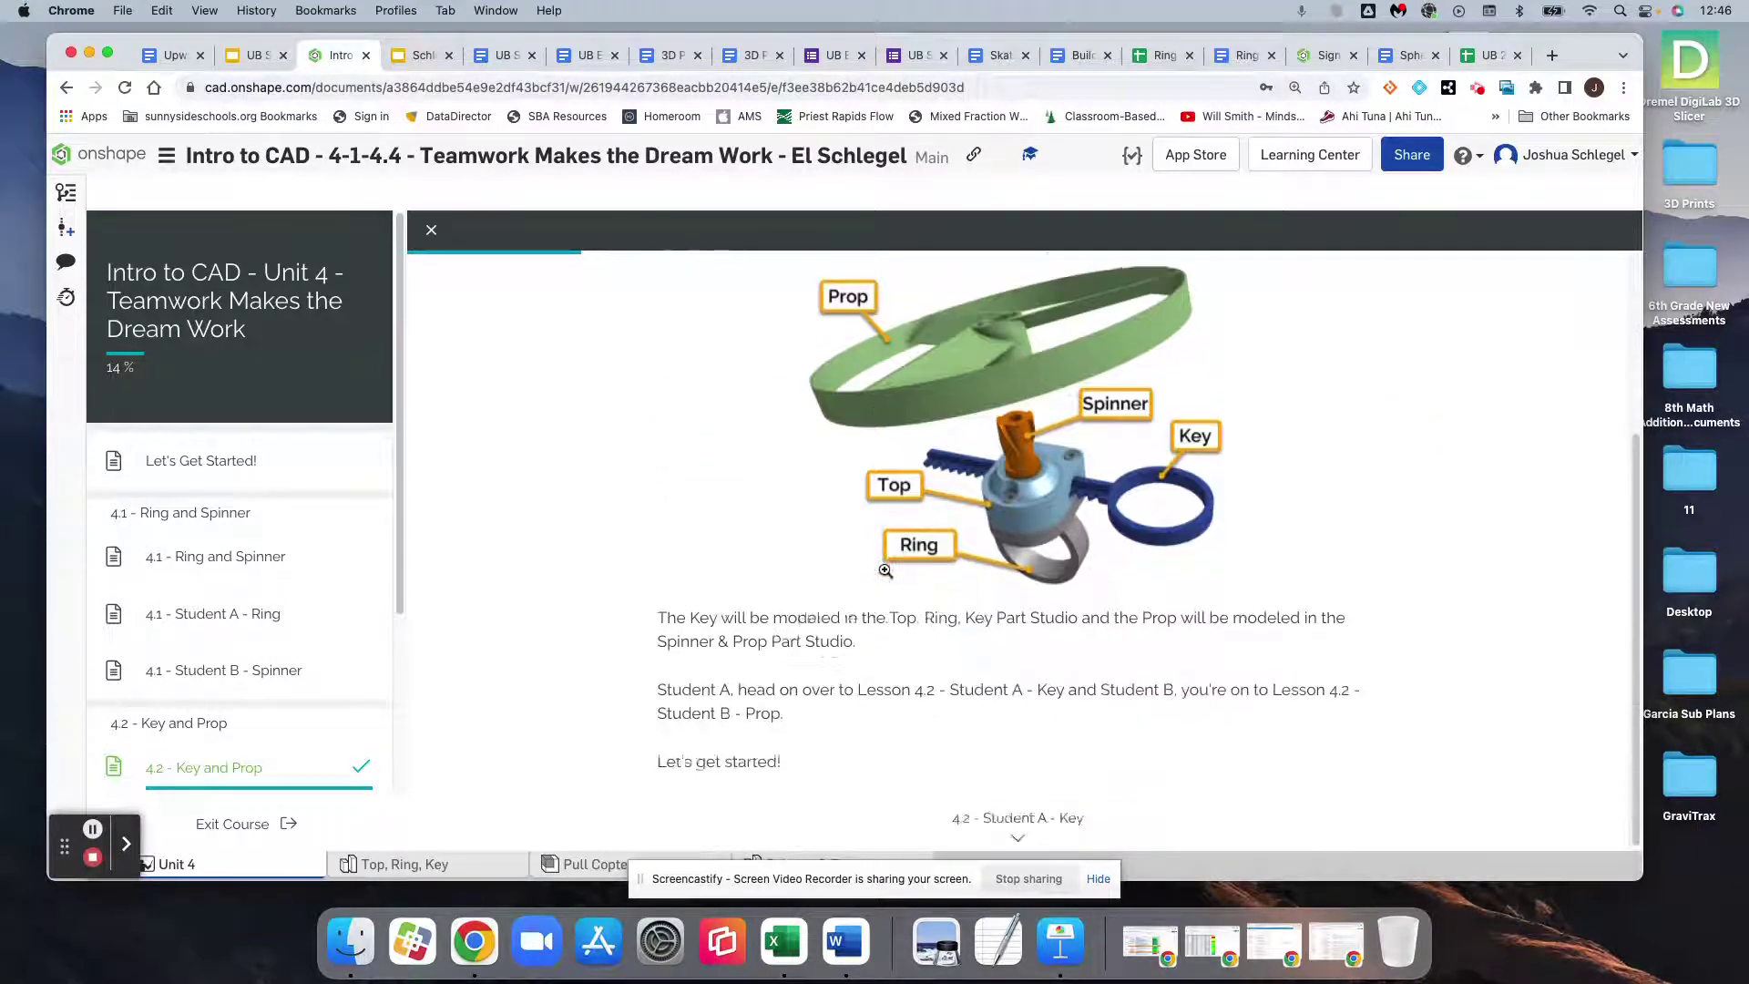
click(1029, 818)
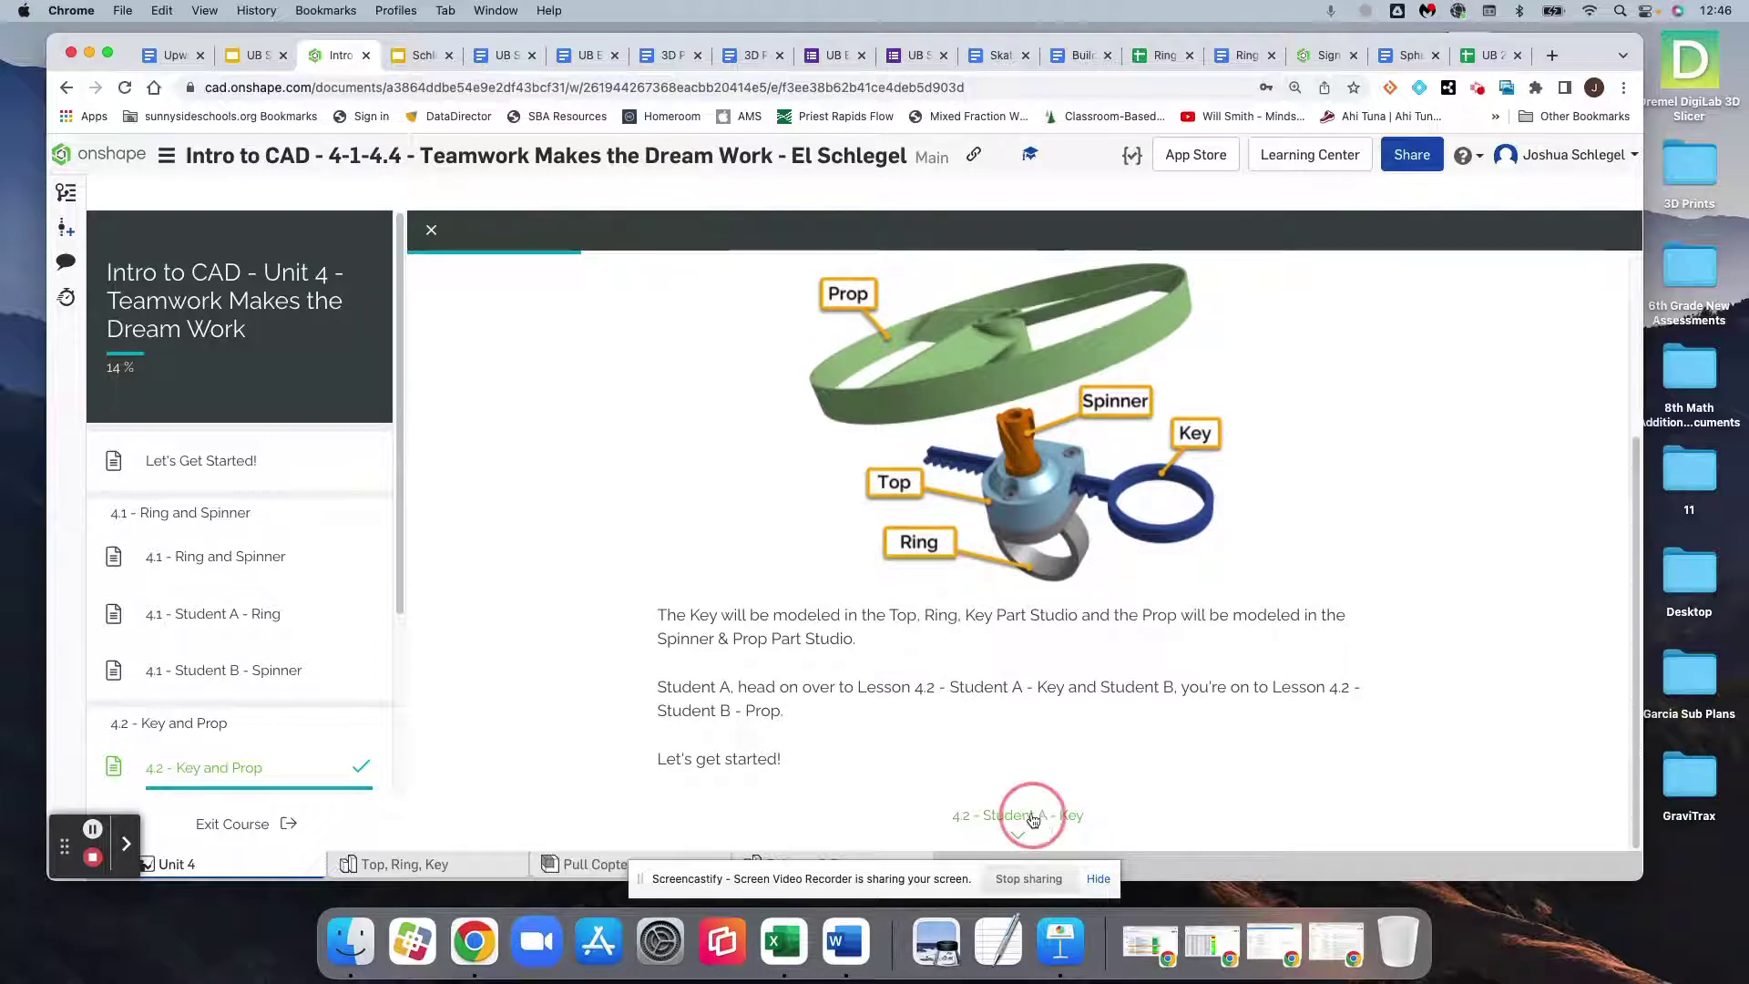
click(1097, 878)
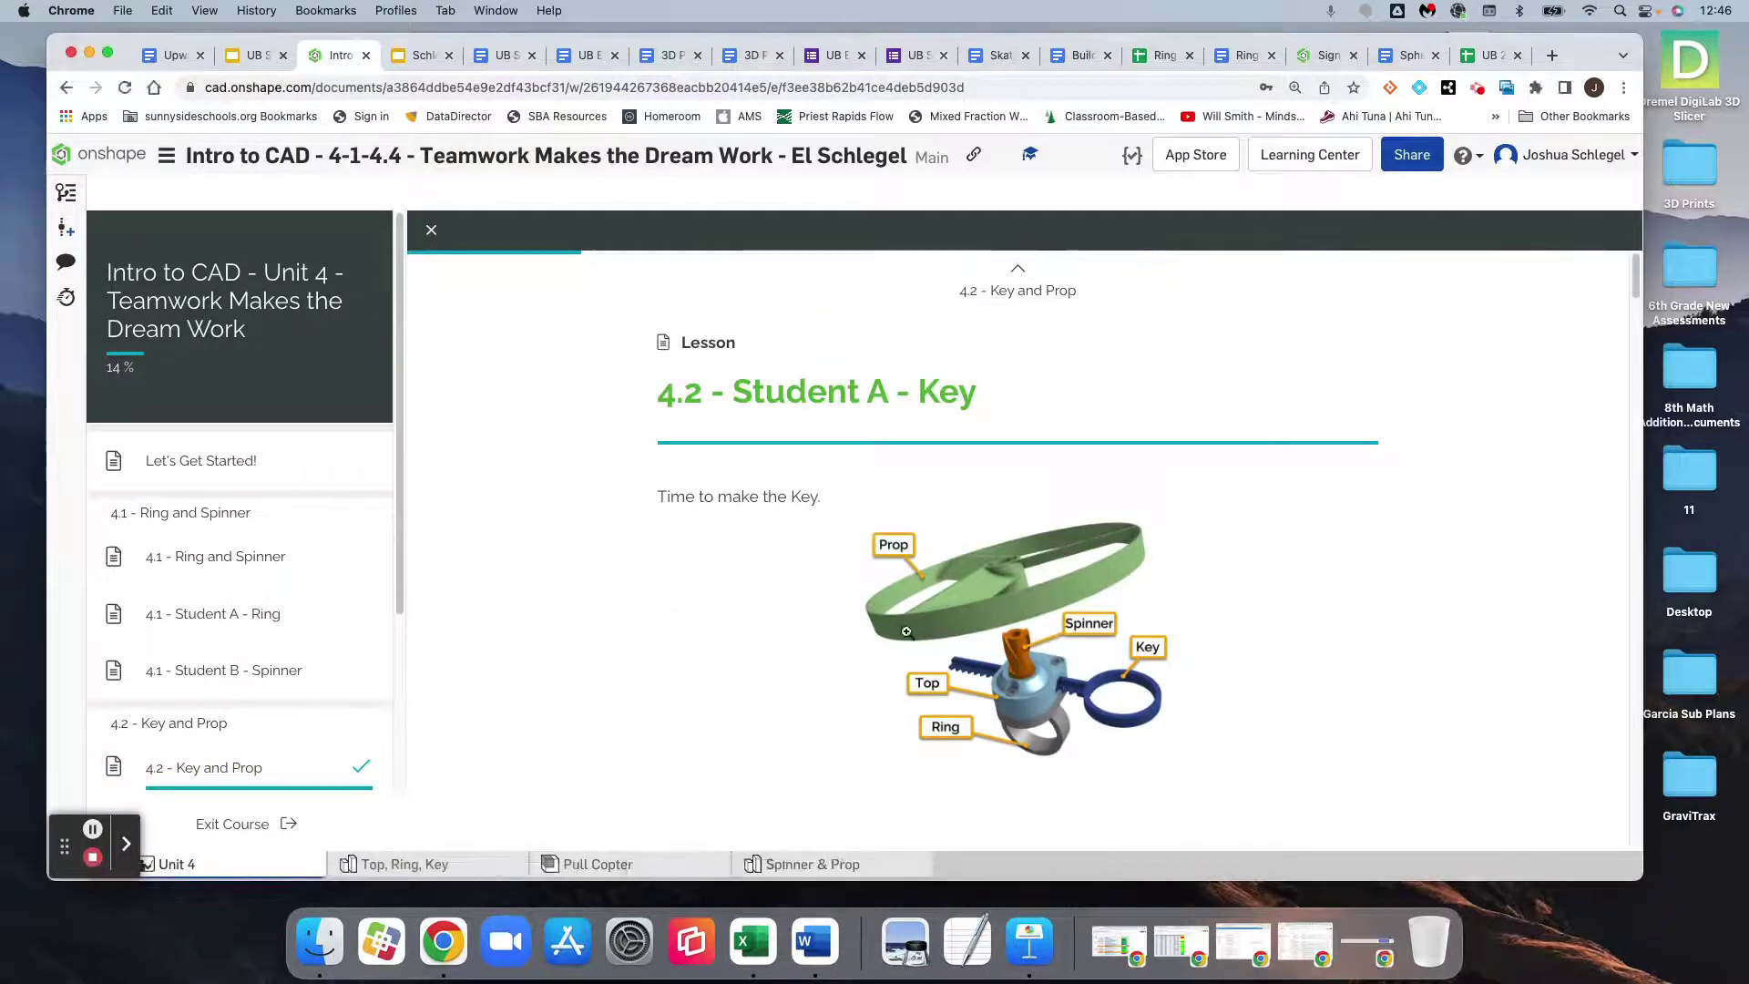
scroll(834, 559, down, 6)
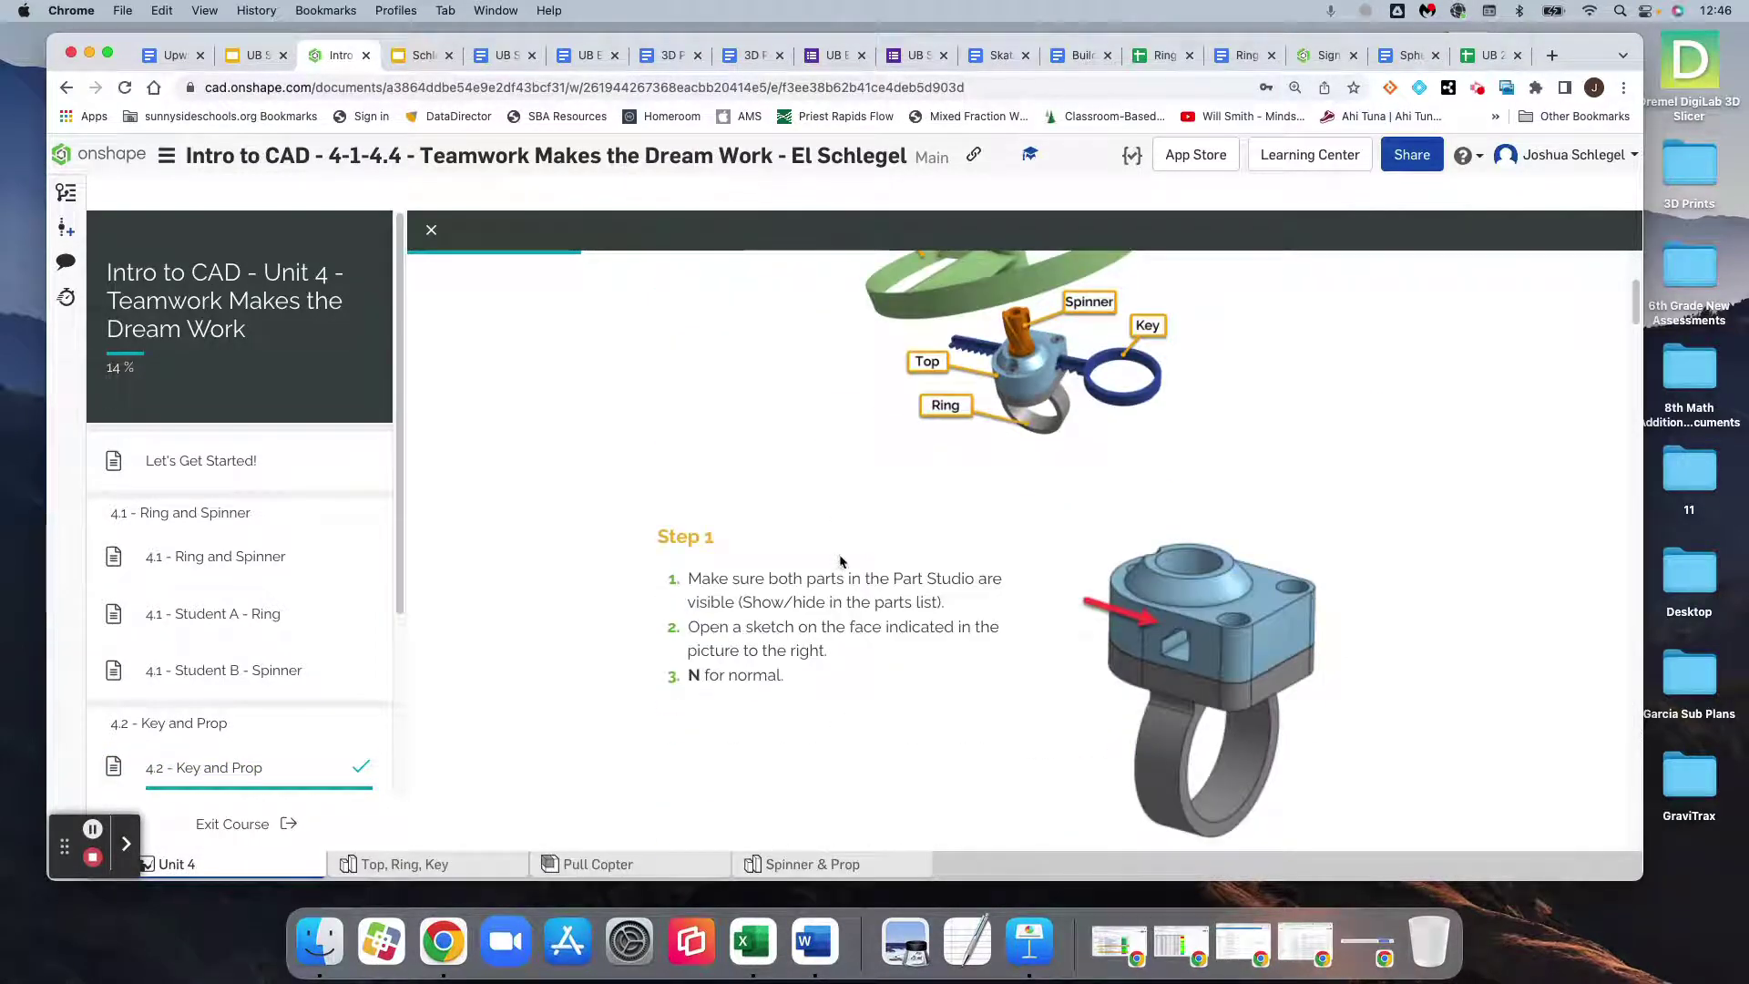
scroll(841, 561, down, 2)
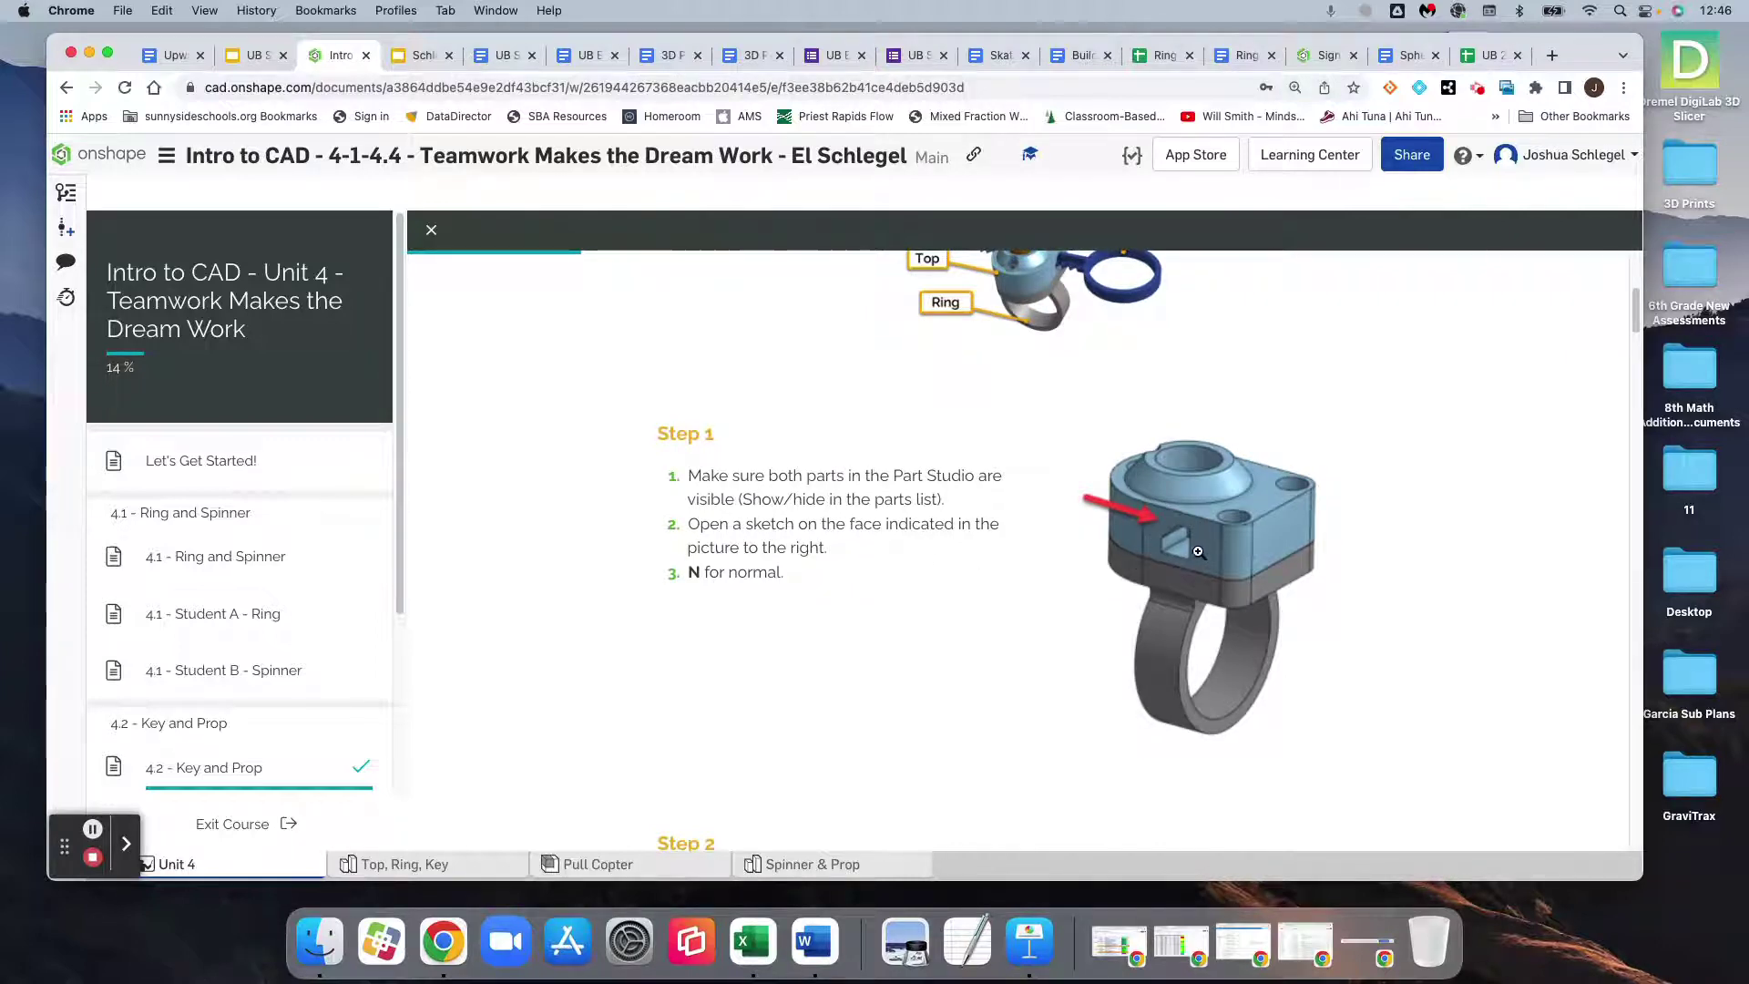
Check the Left view of the Top, Ring, Key model, then return to the Unit 4 offset steps 1-6
click(450, 870)
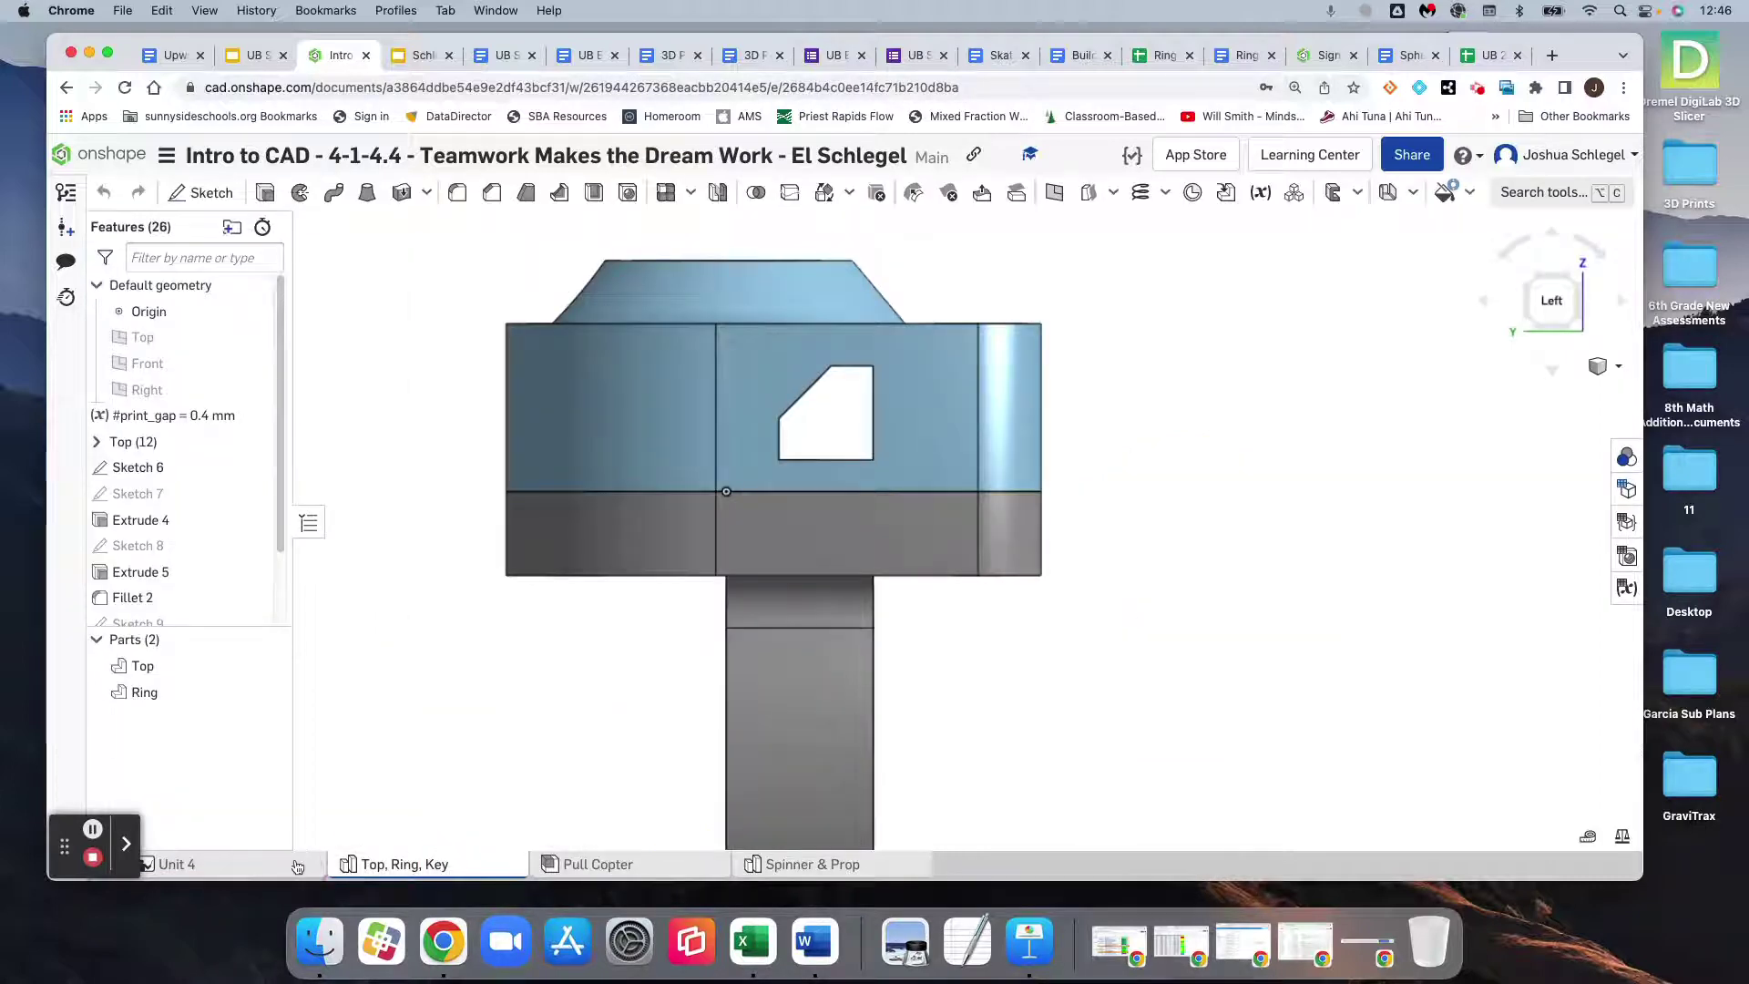
click(296, 866)
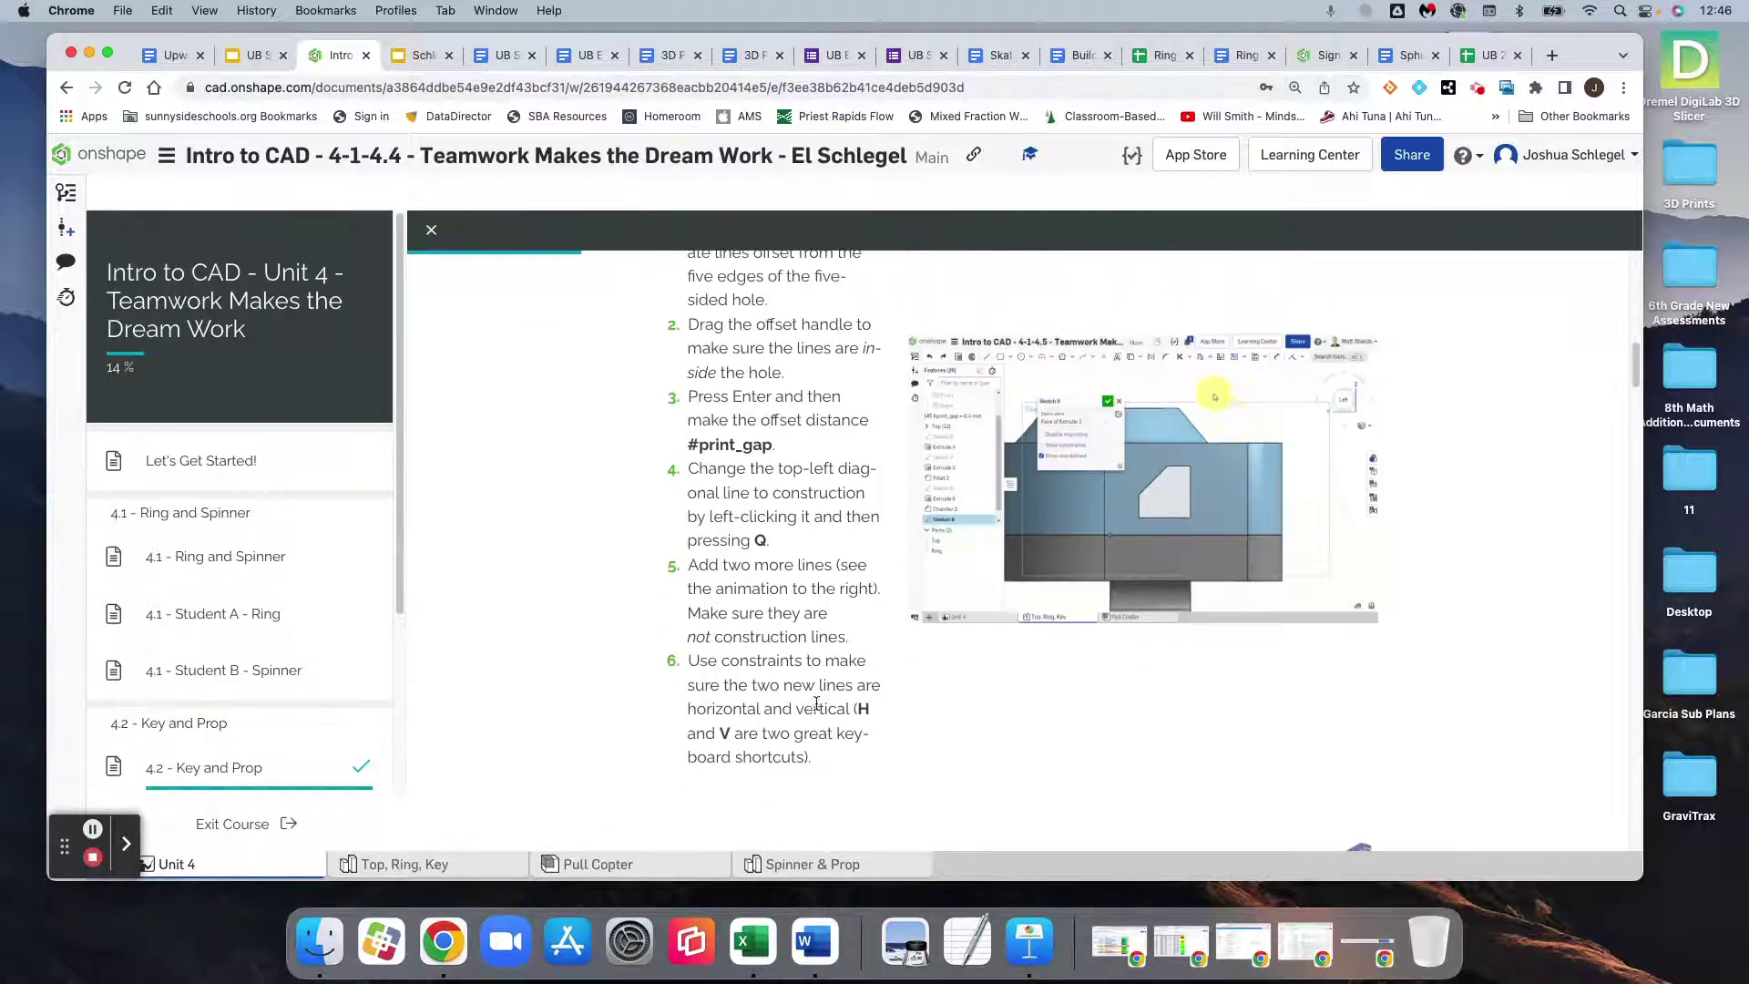
click(502, 860)
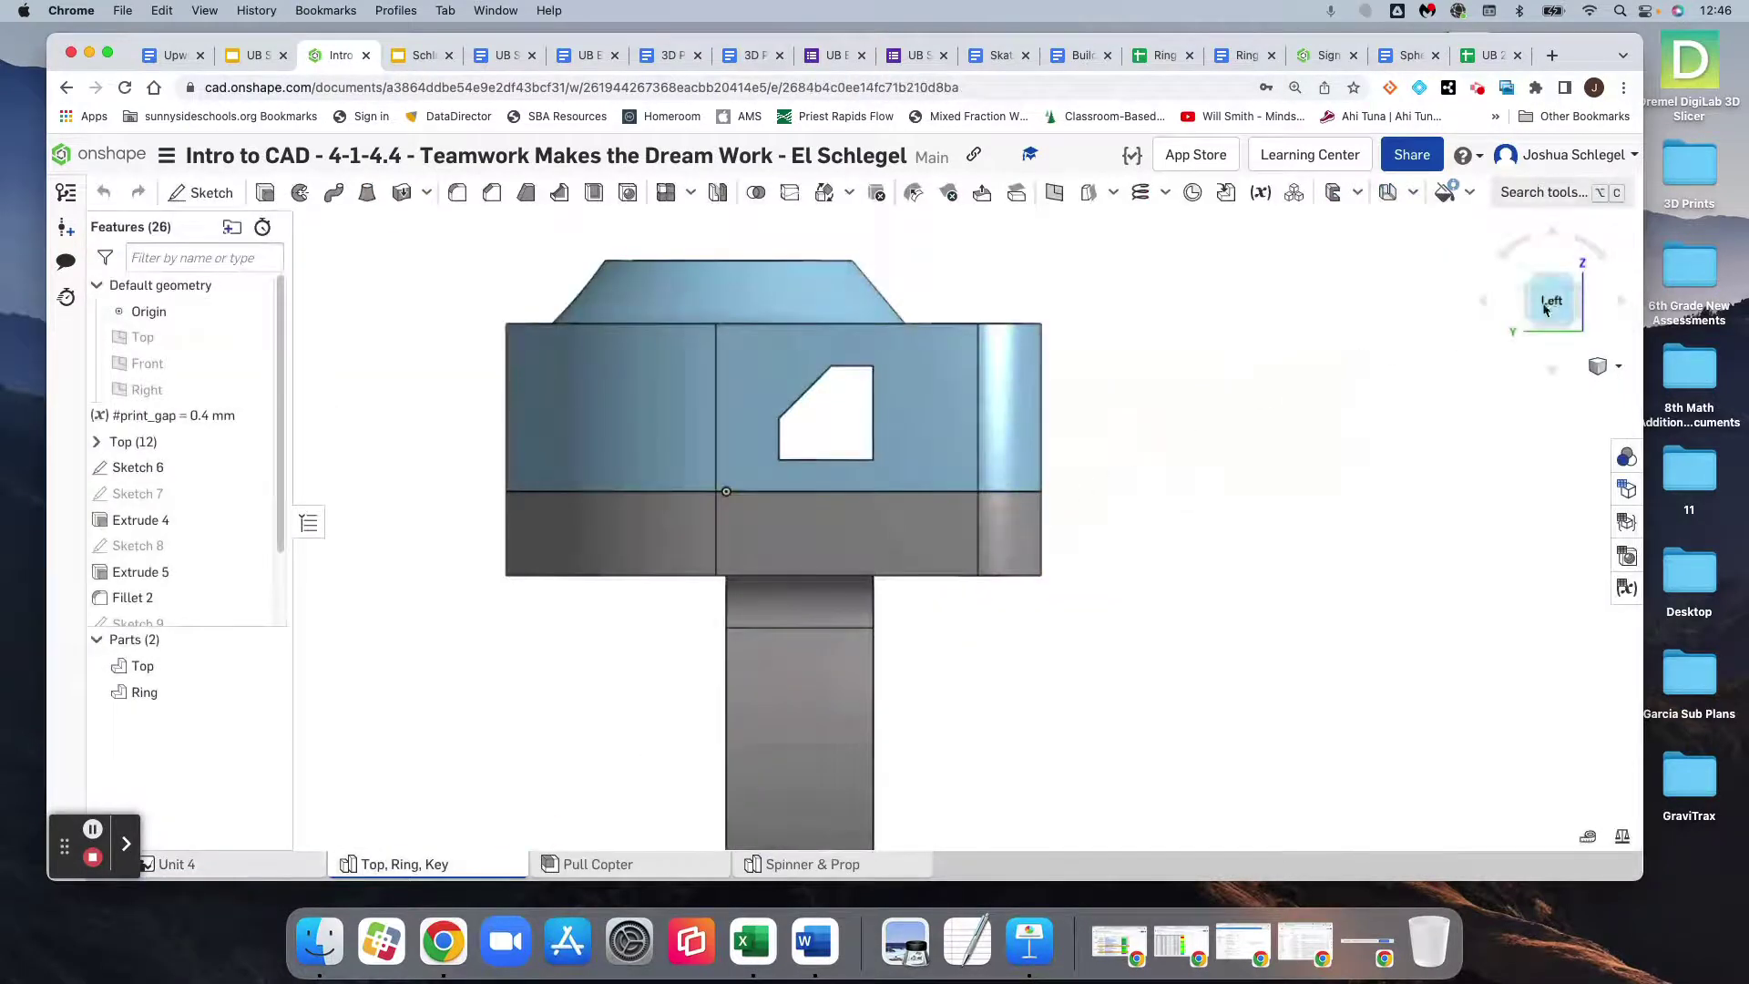
click(1601, 251)
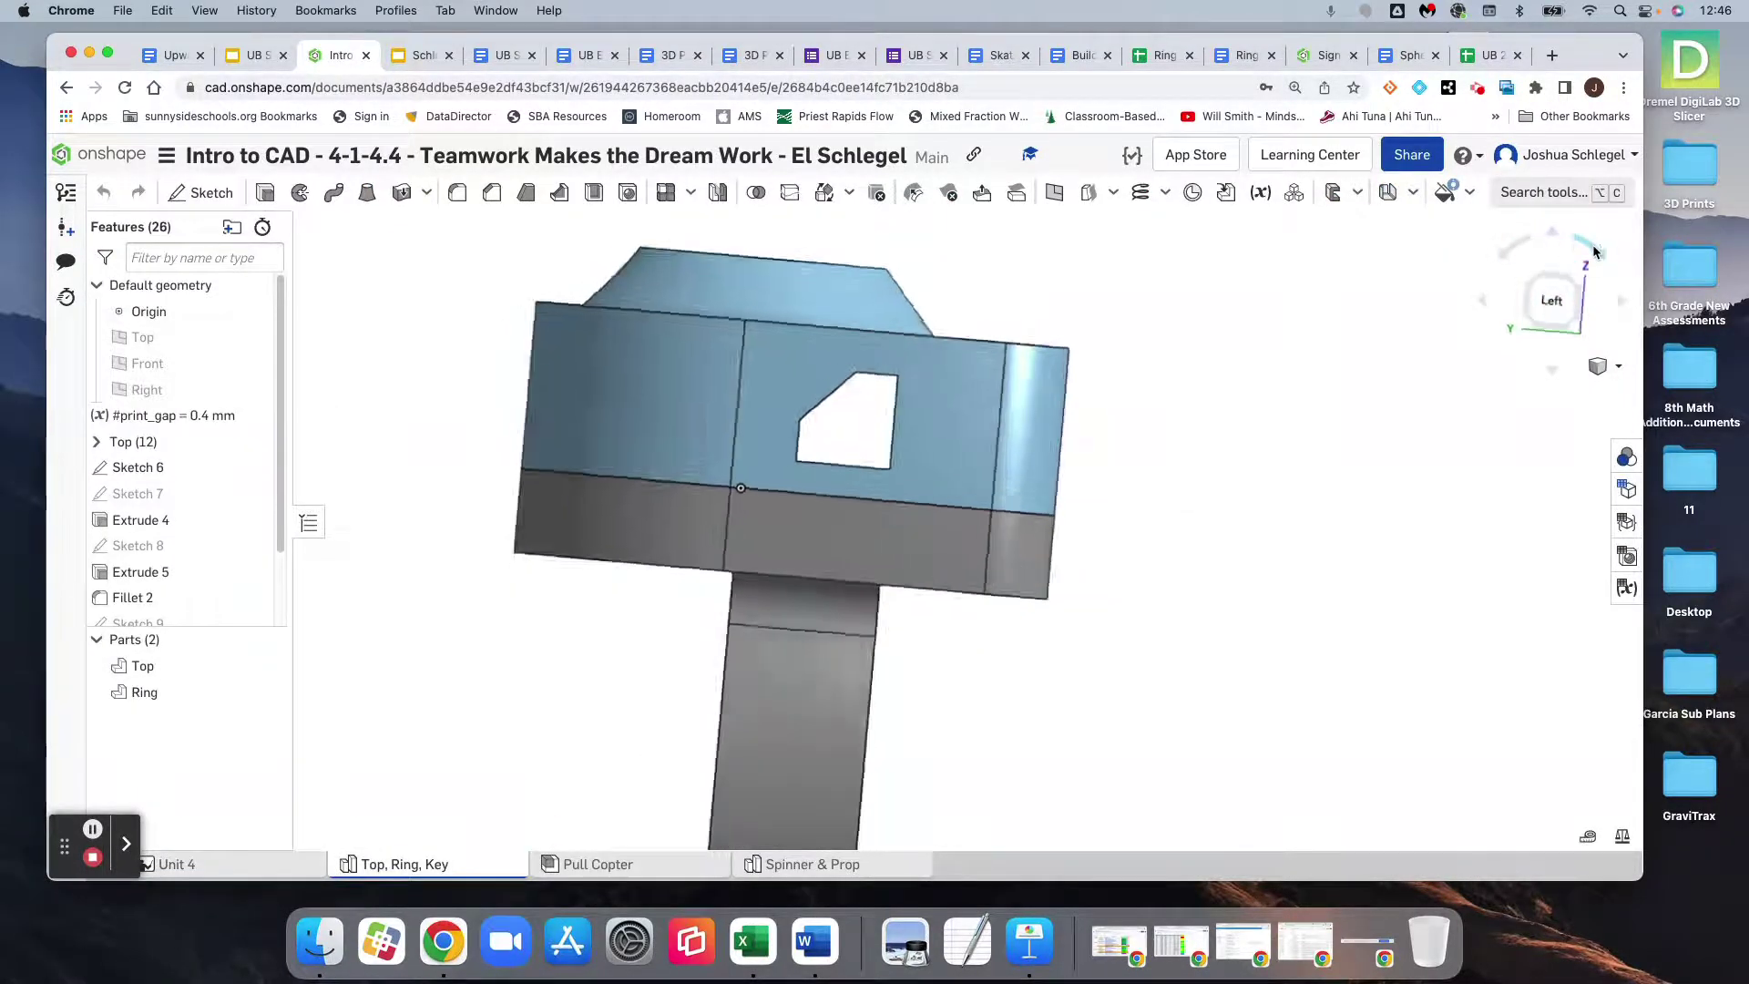
click(1517, 252)
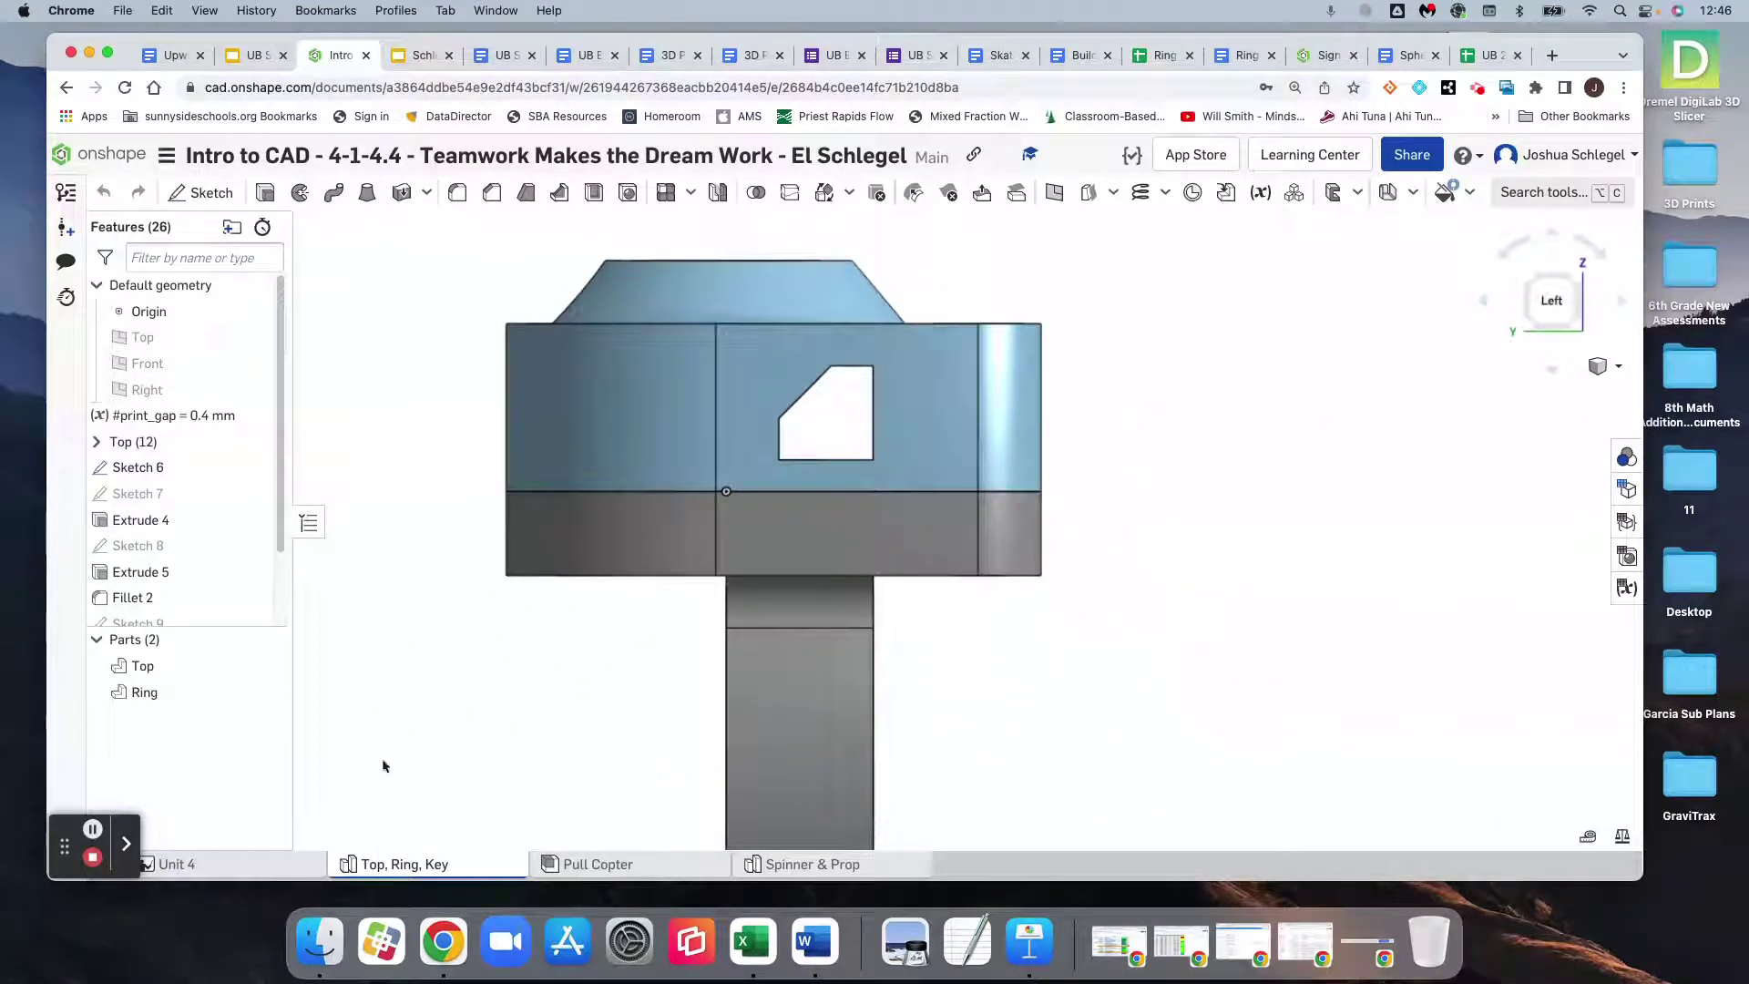
click(267, 863)
scroll(755, 513, up, 1)
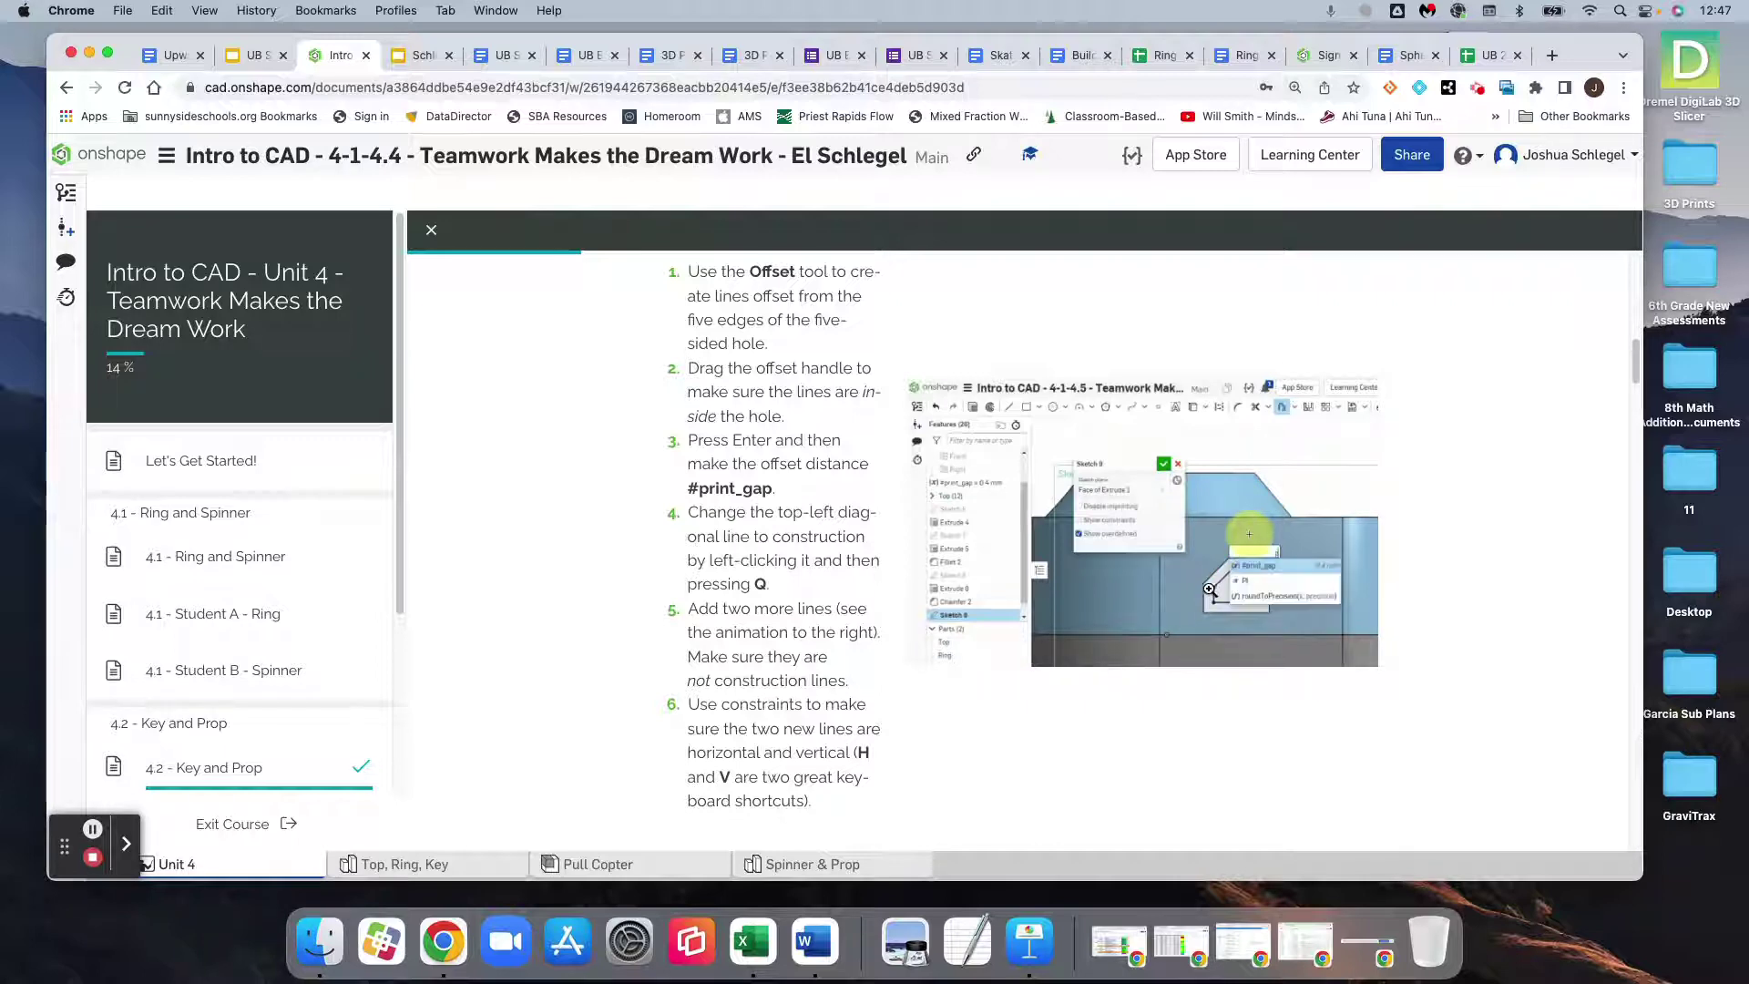
Start a sketch on the Top part's side face and select the five-sided hole's edges for Offset
click(461, 867)
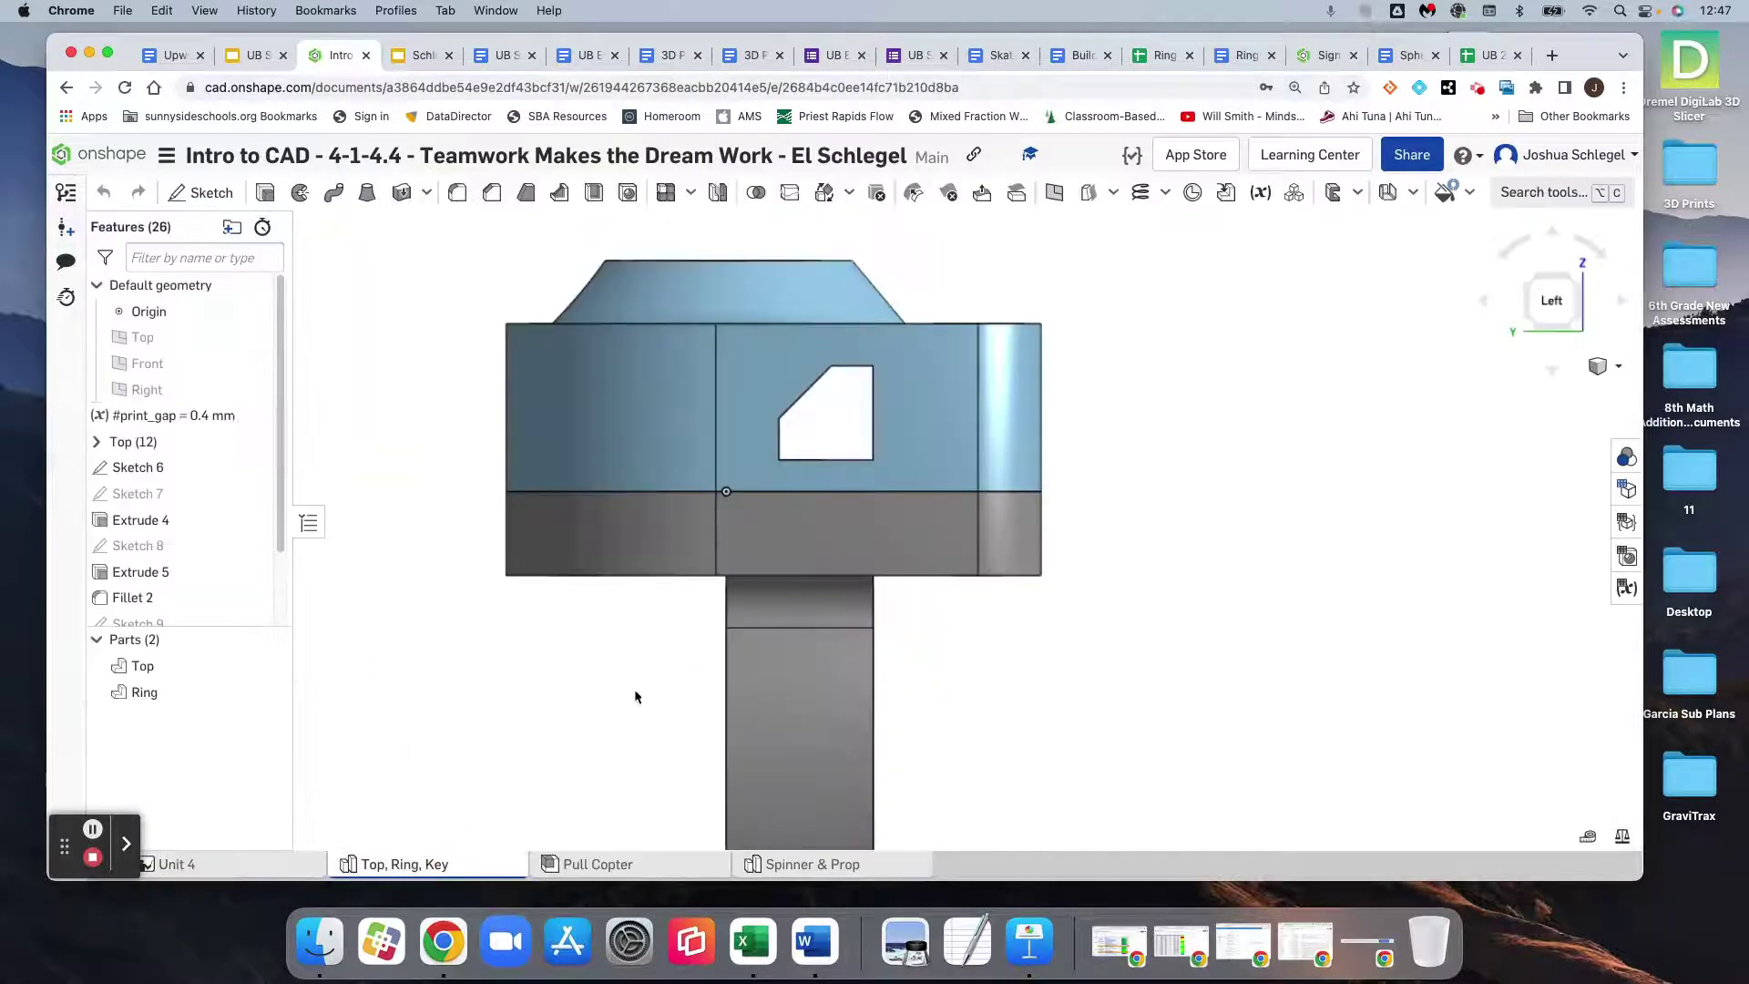
click(747, 394)
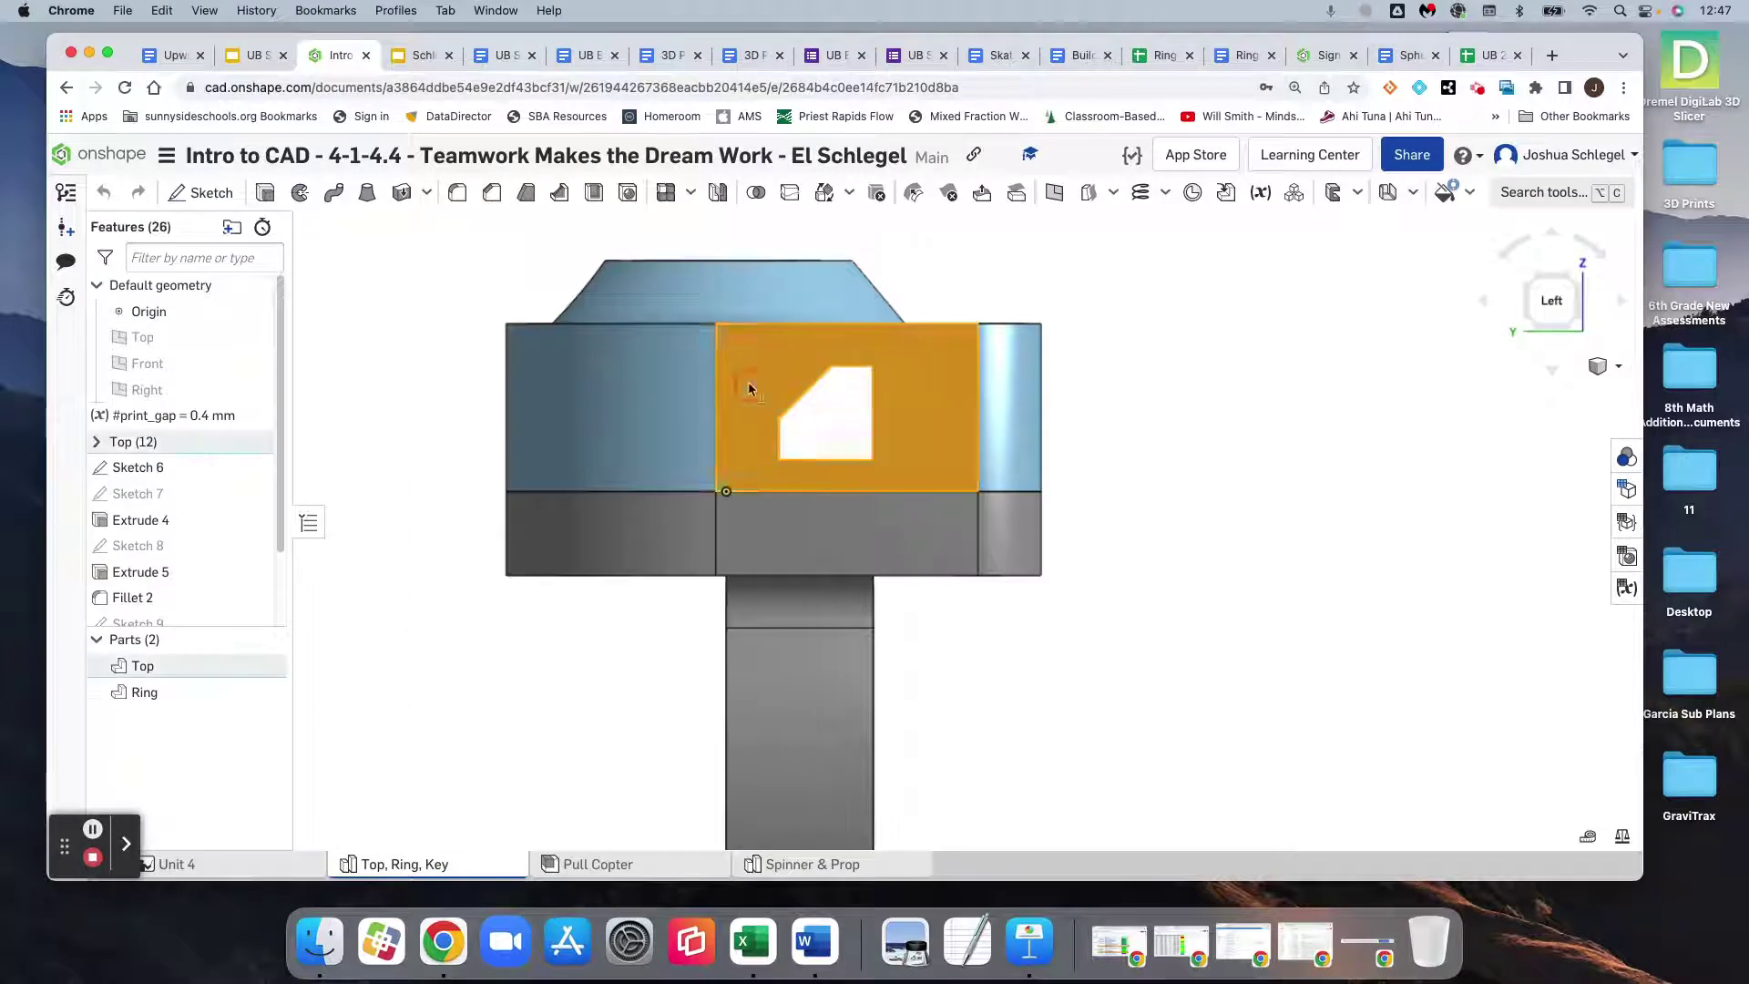
click(198, 192)
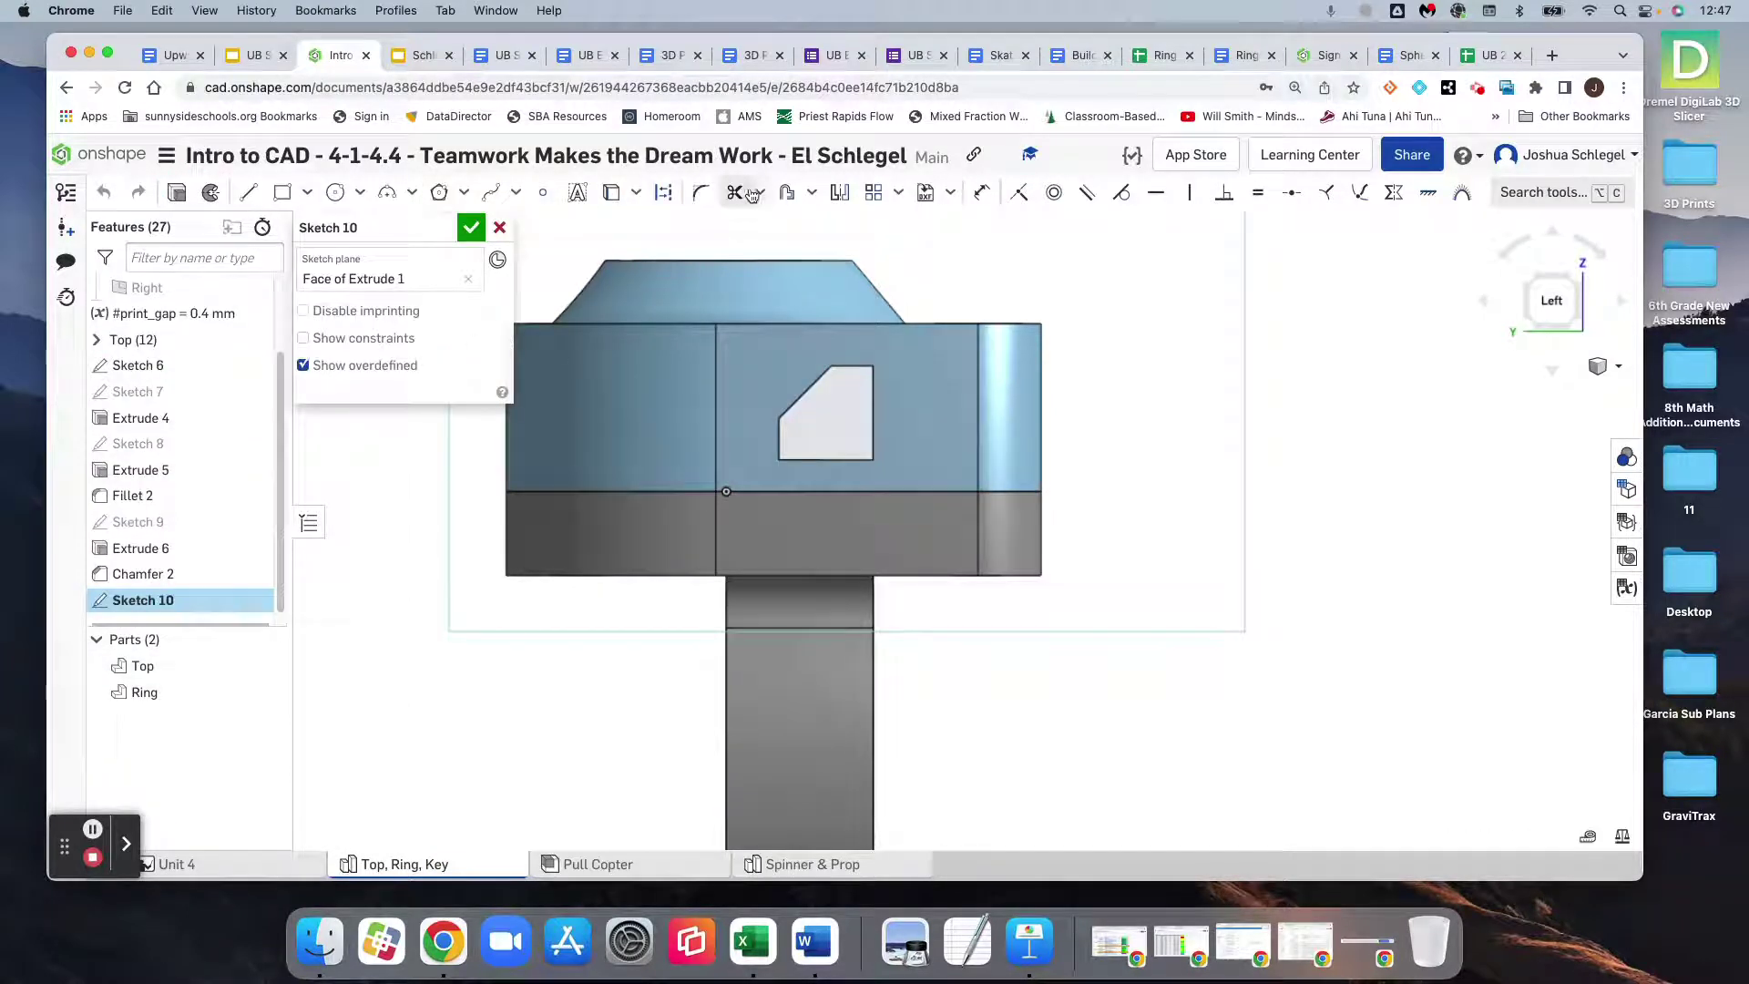
click(787, 192)
click(794, 395)
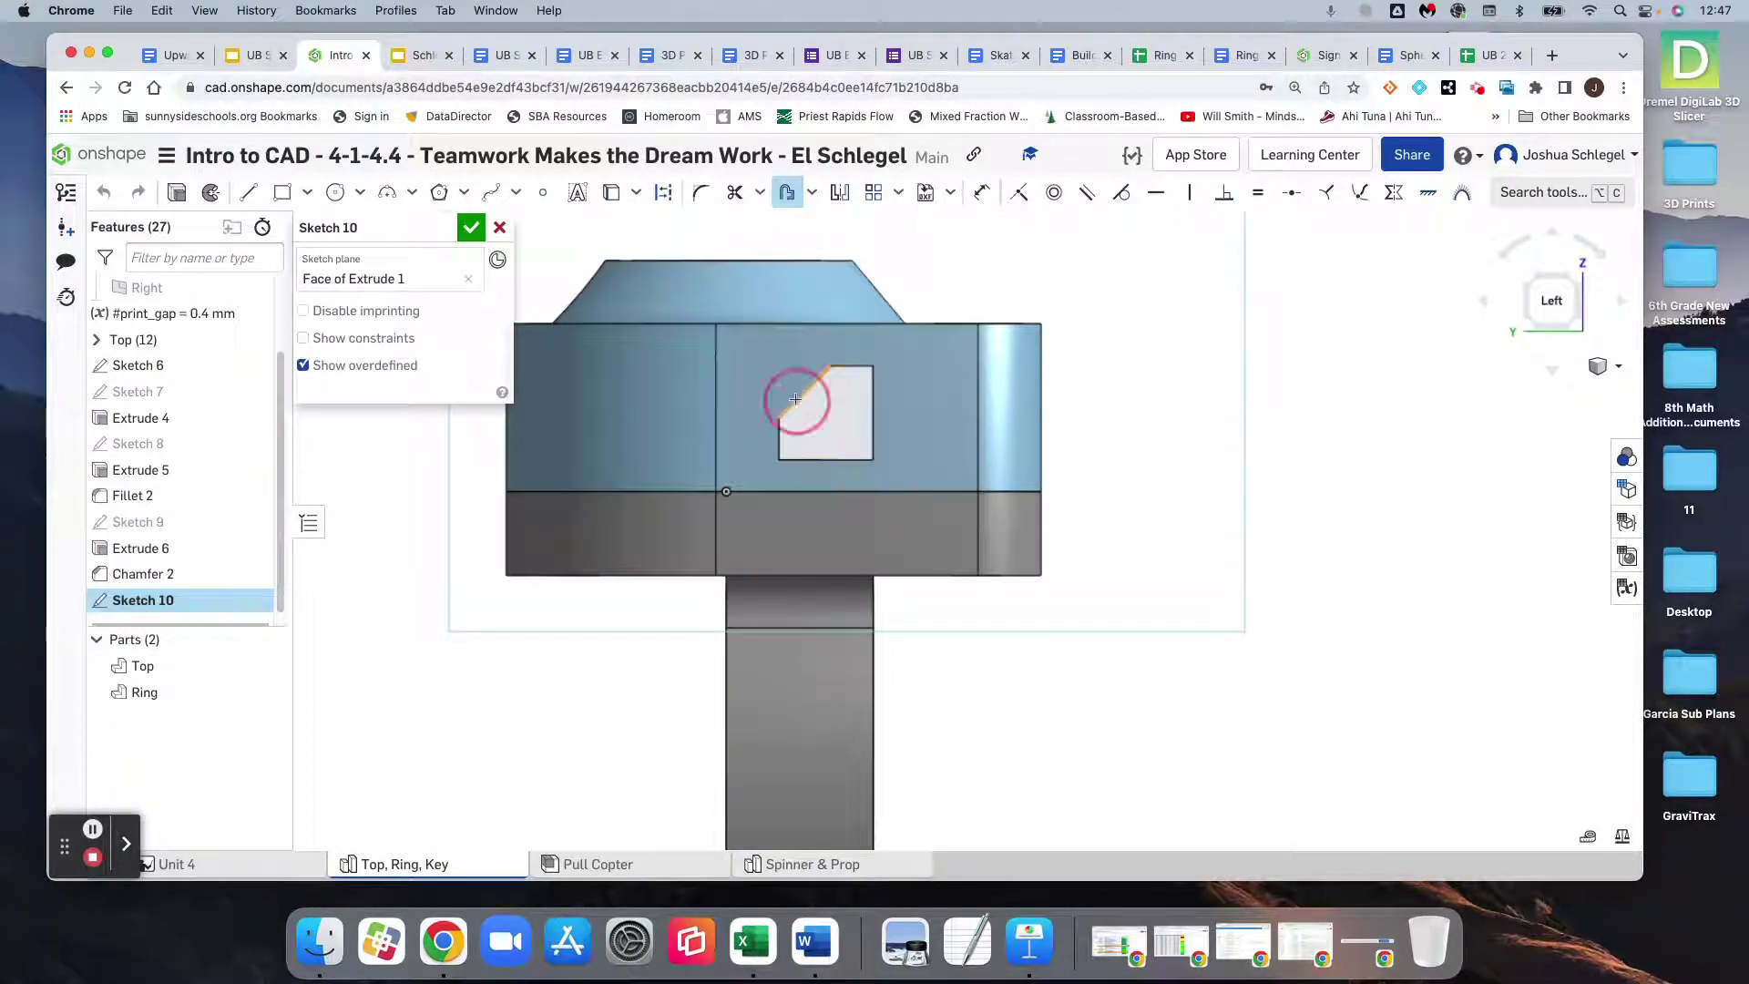
click(811, 458)
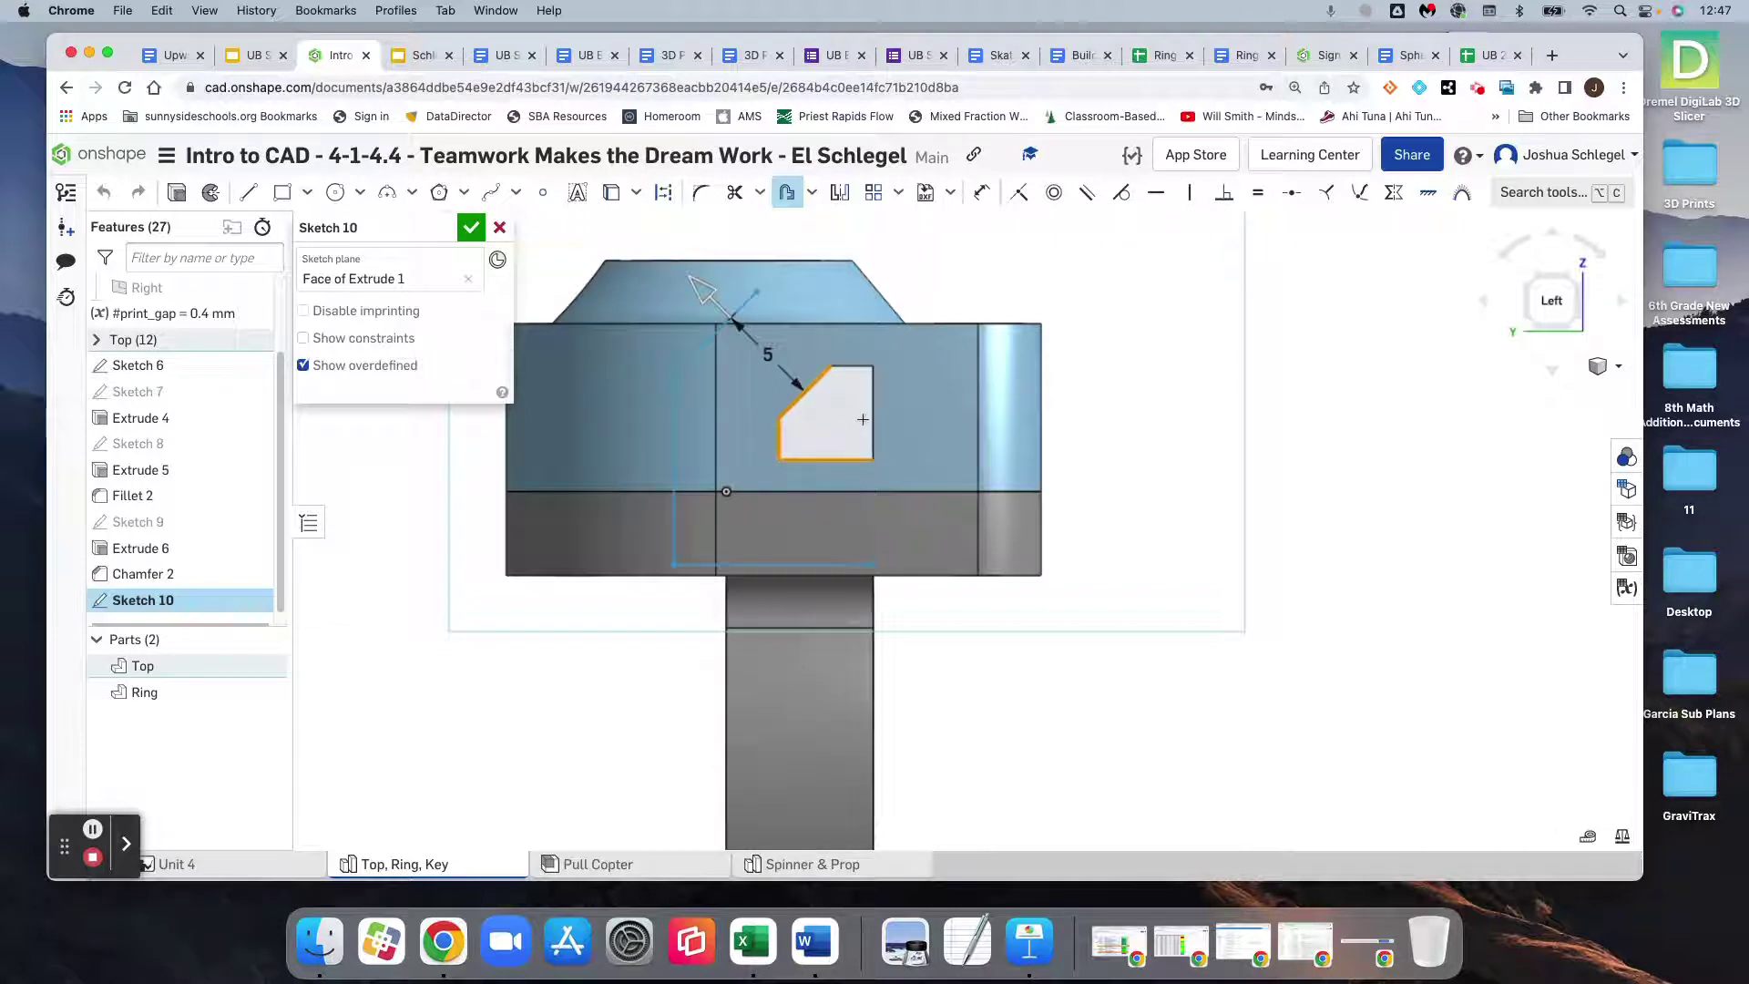
click(873, 420)
click(864, 371)
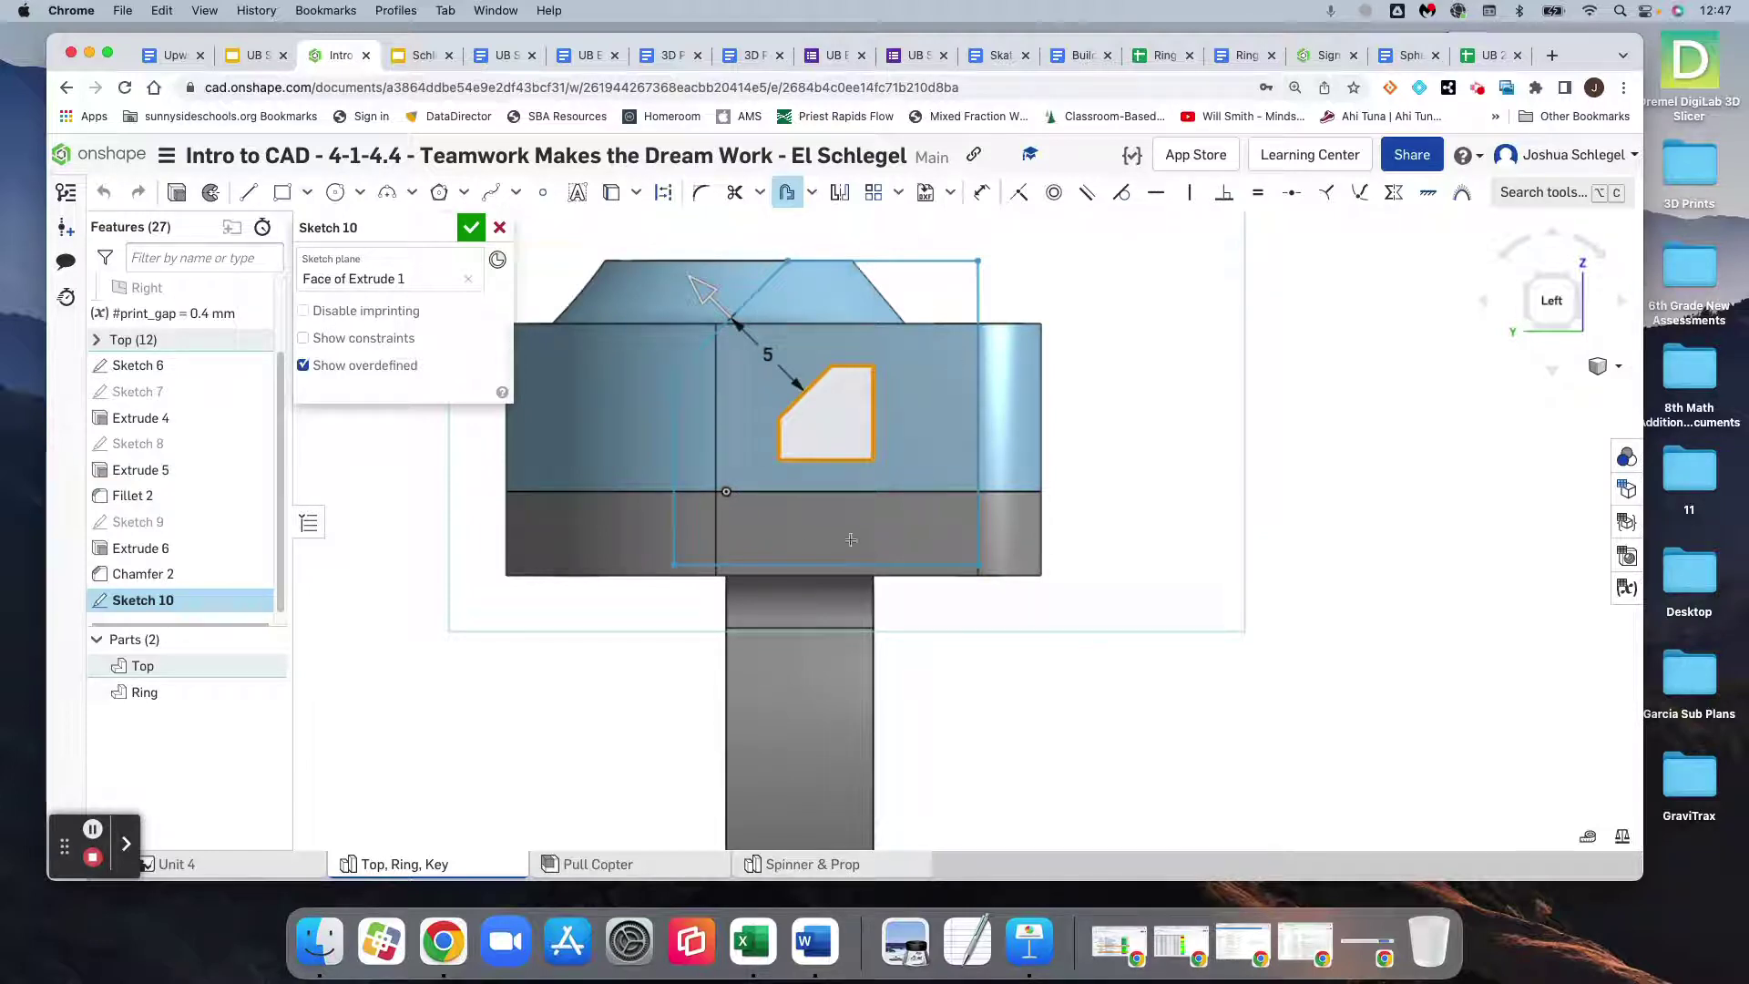
Place the offset inside the hole and set its distance to #print_gap
drag(712, 297, 778, 390)
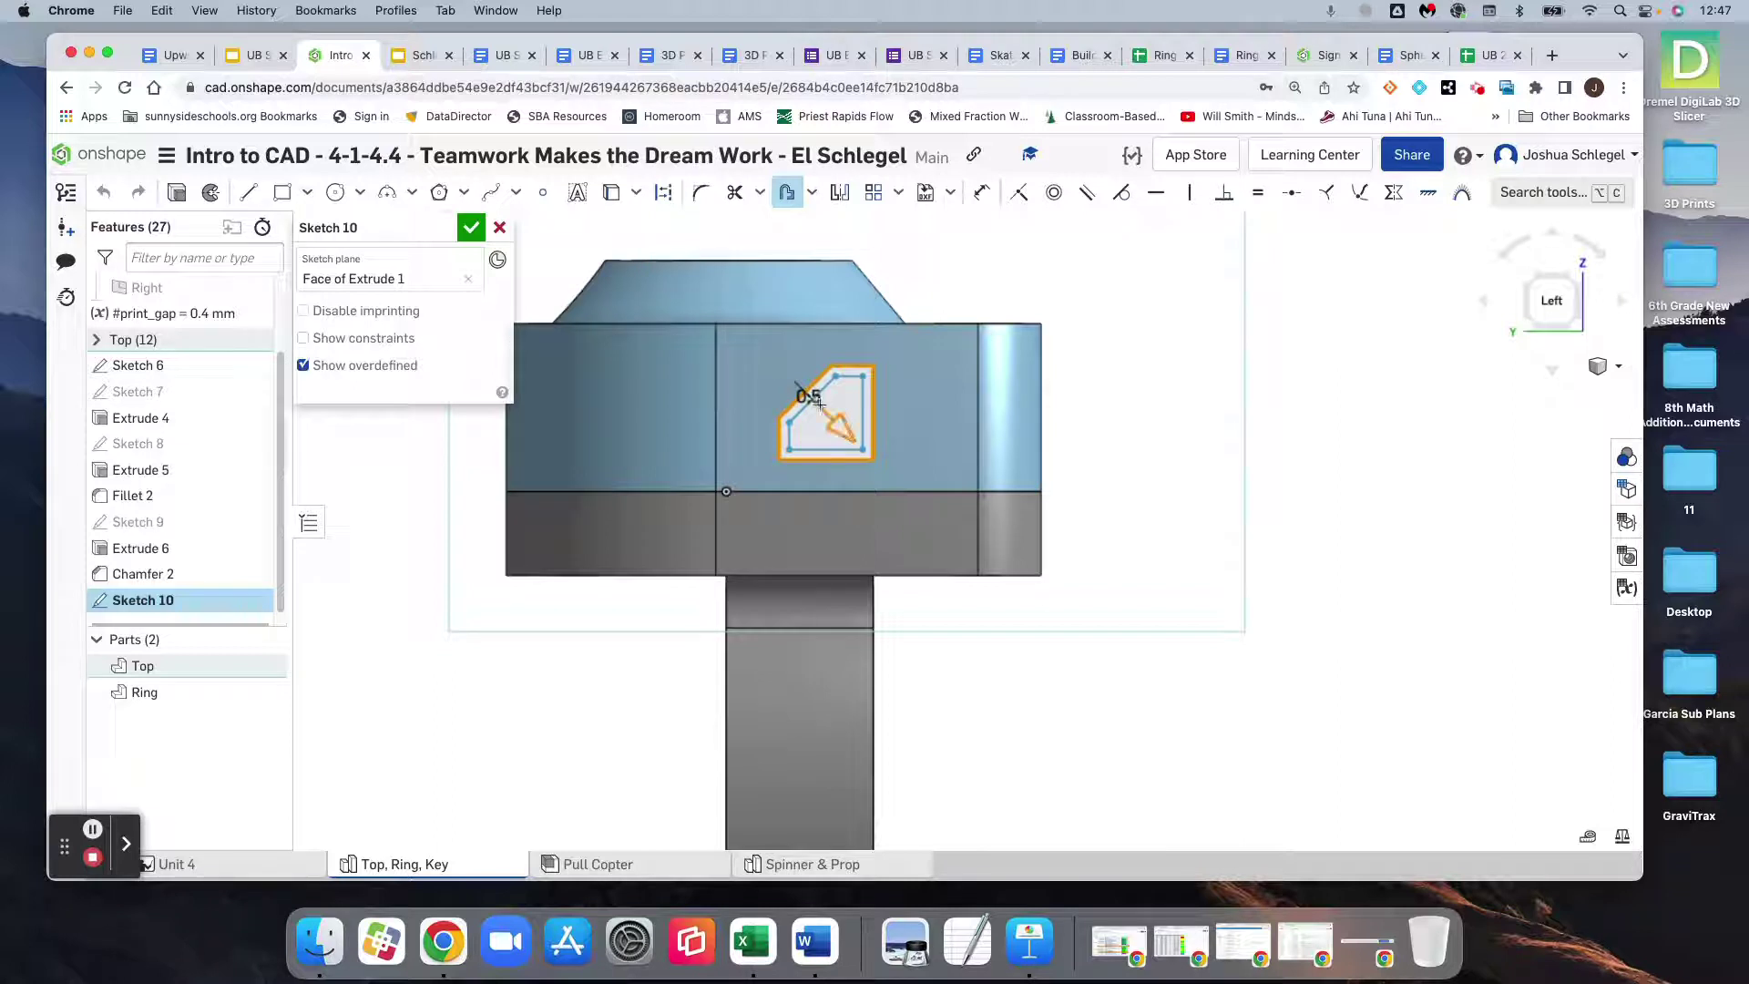
click(819, 404)
drag(801, 390, 795, 387)
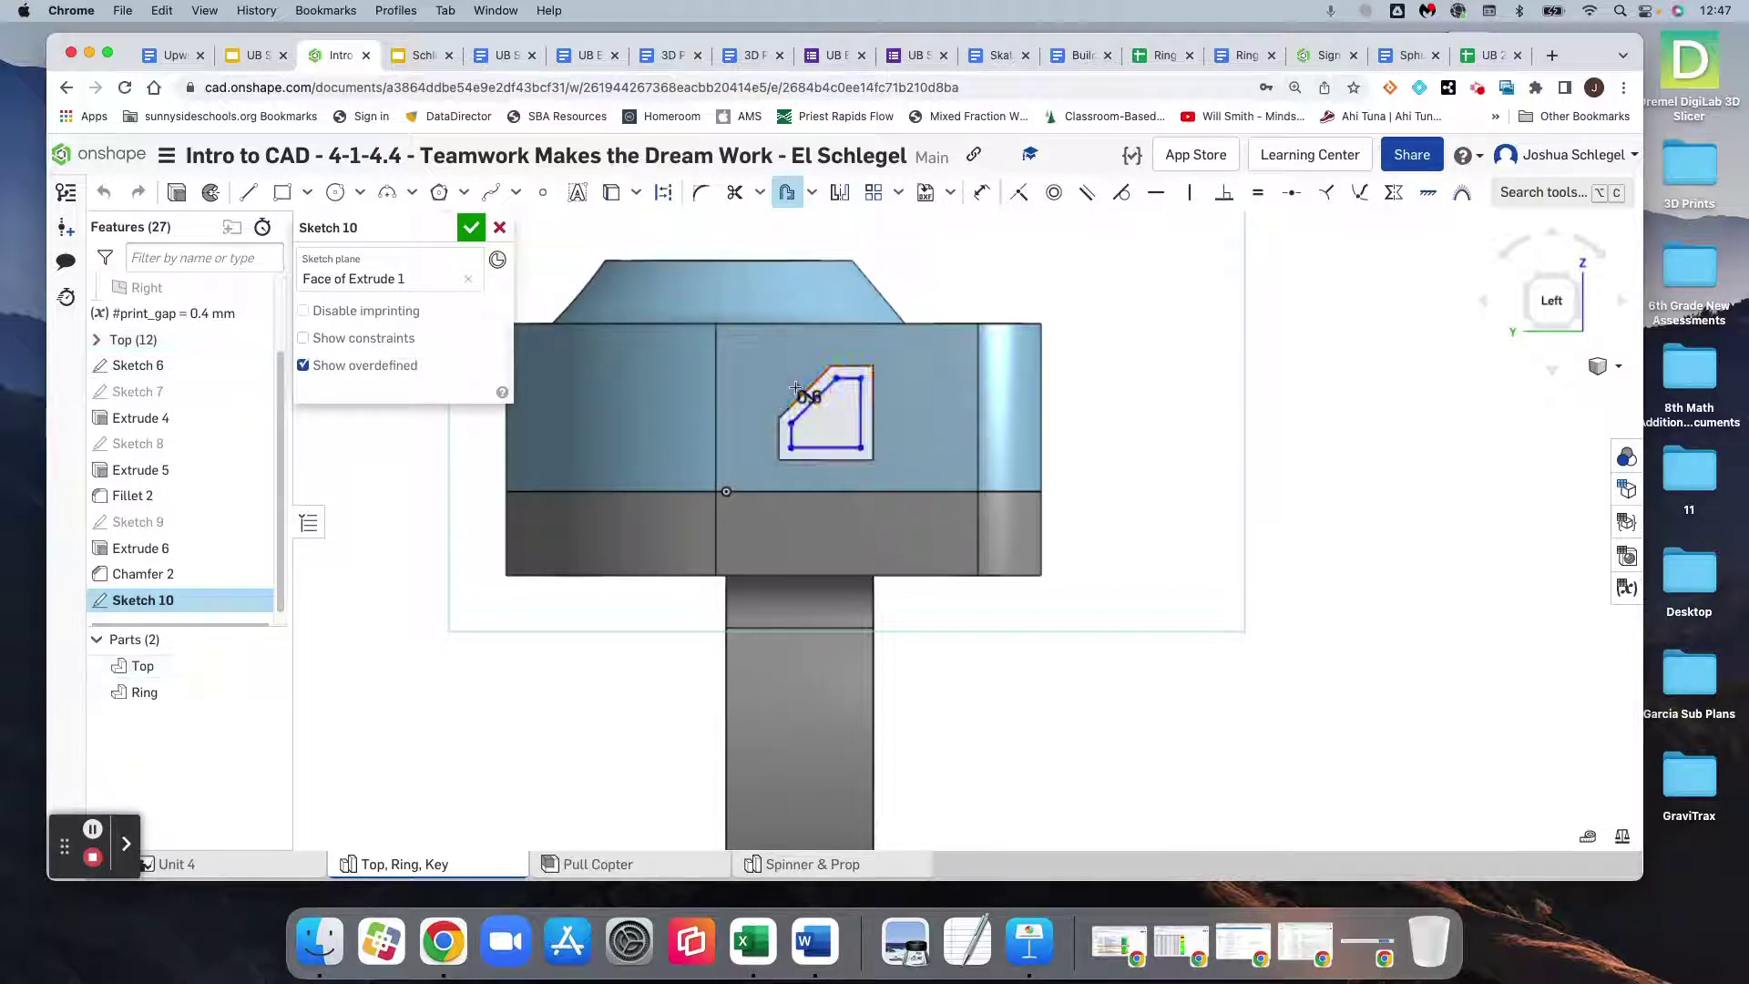
double_click(796, 387)
text(#)
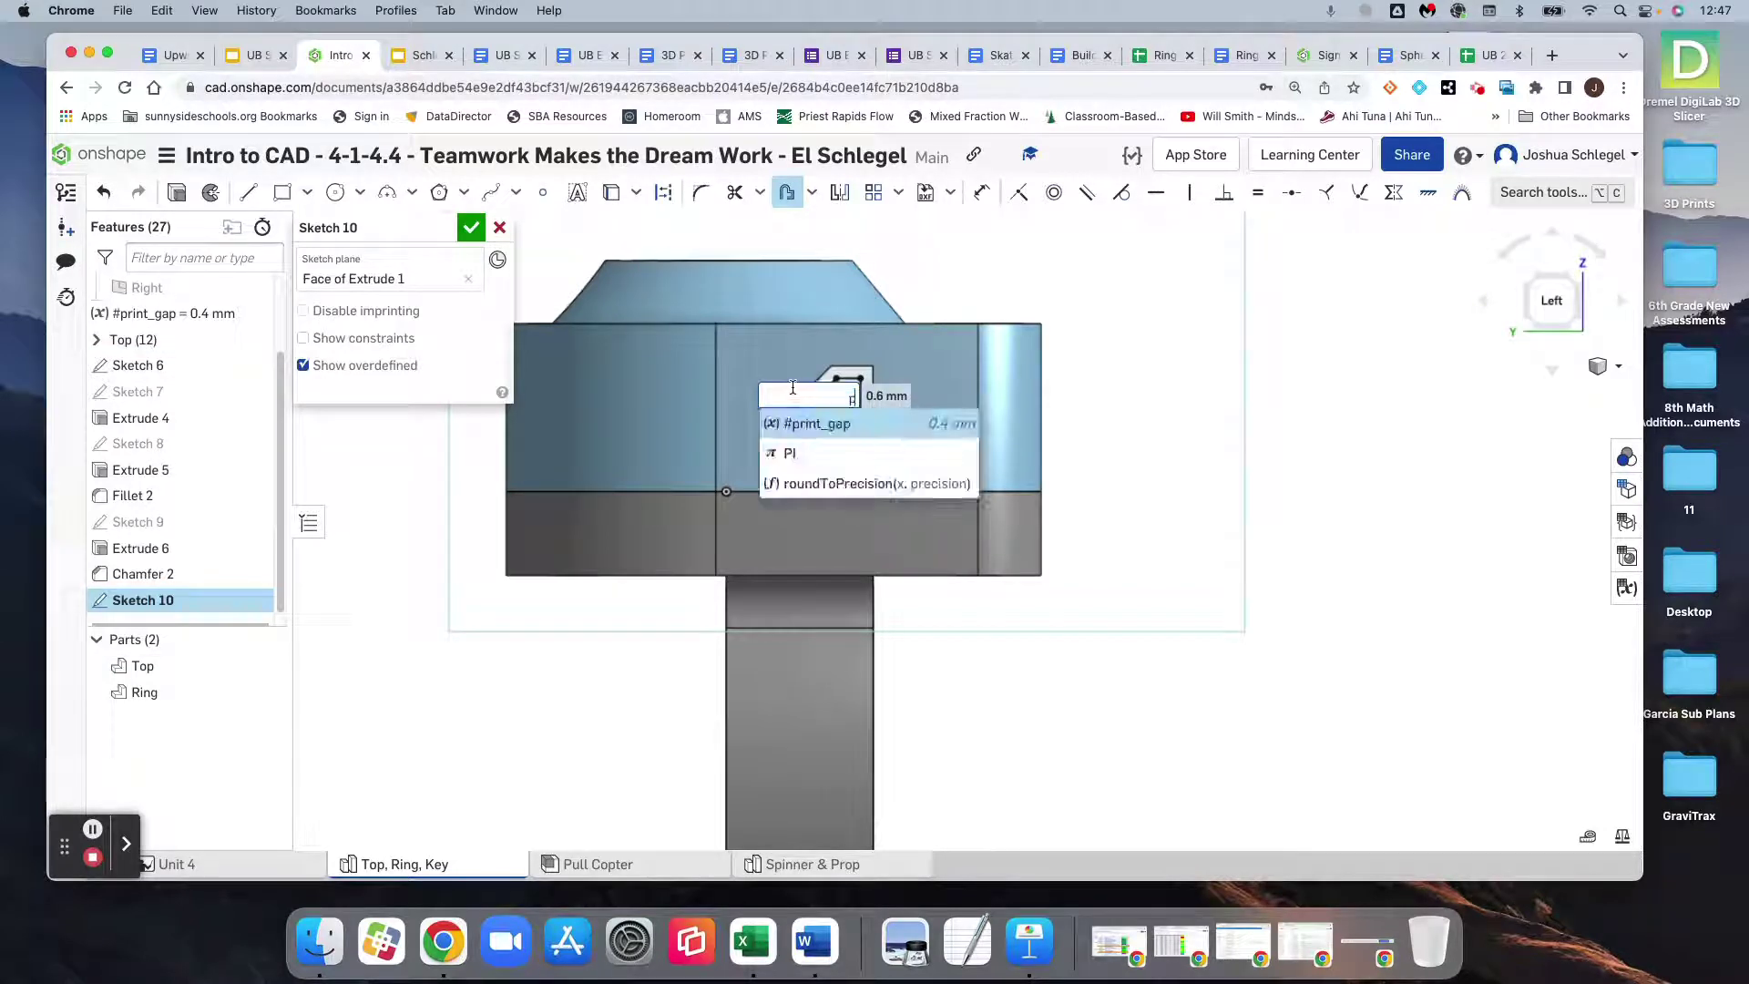
click(761, 427)
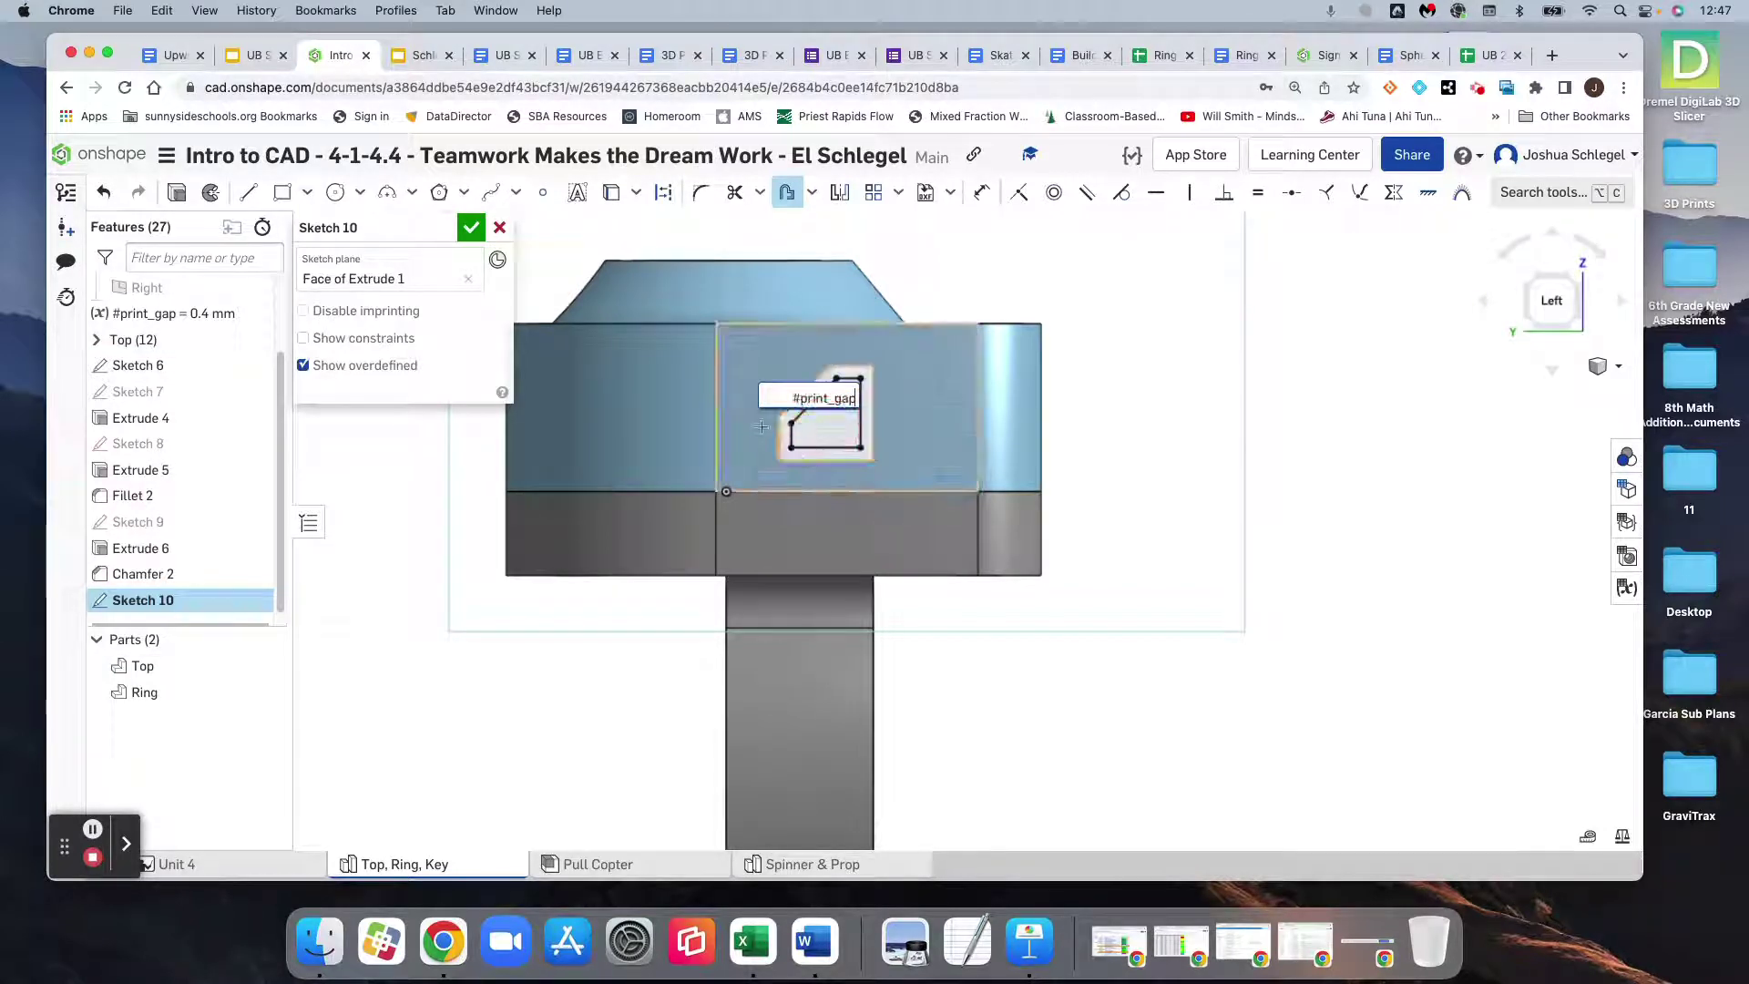
key(Return)
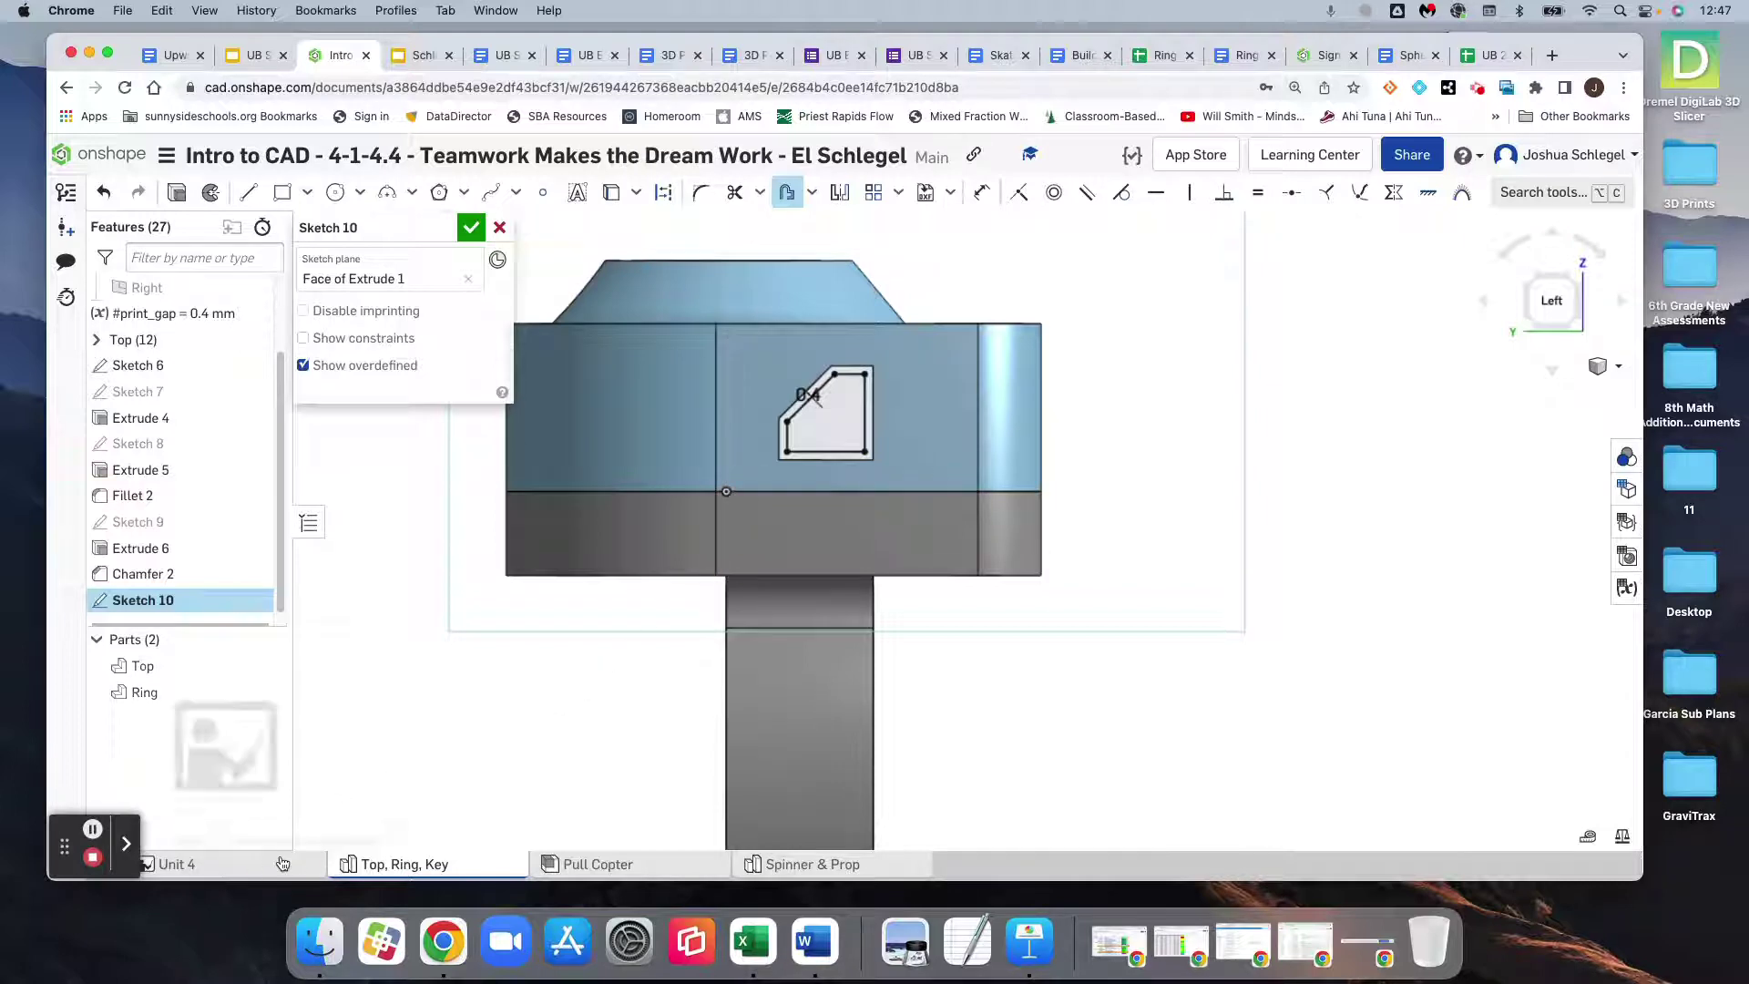
Review the course instructions, check the 3.204 mm offset diagonal, and accept Sketch 10
click(219, 863)
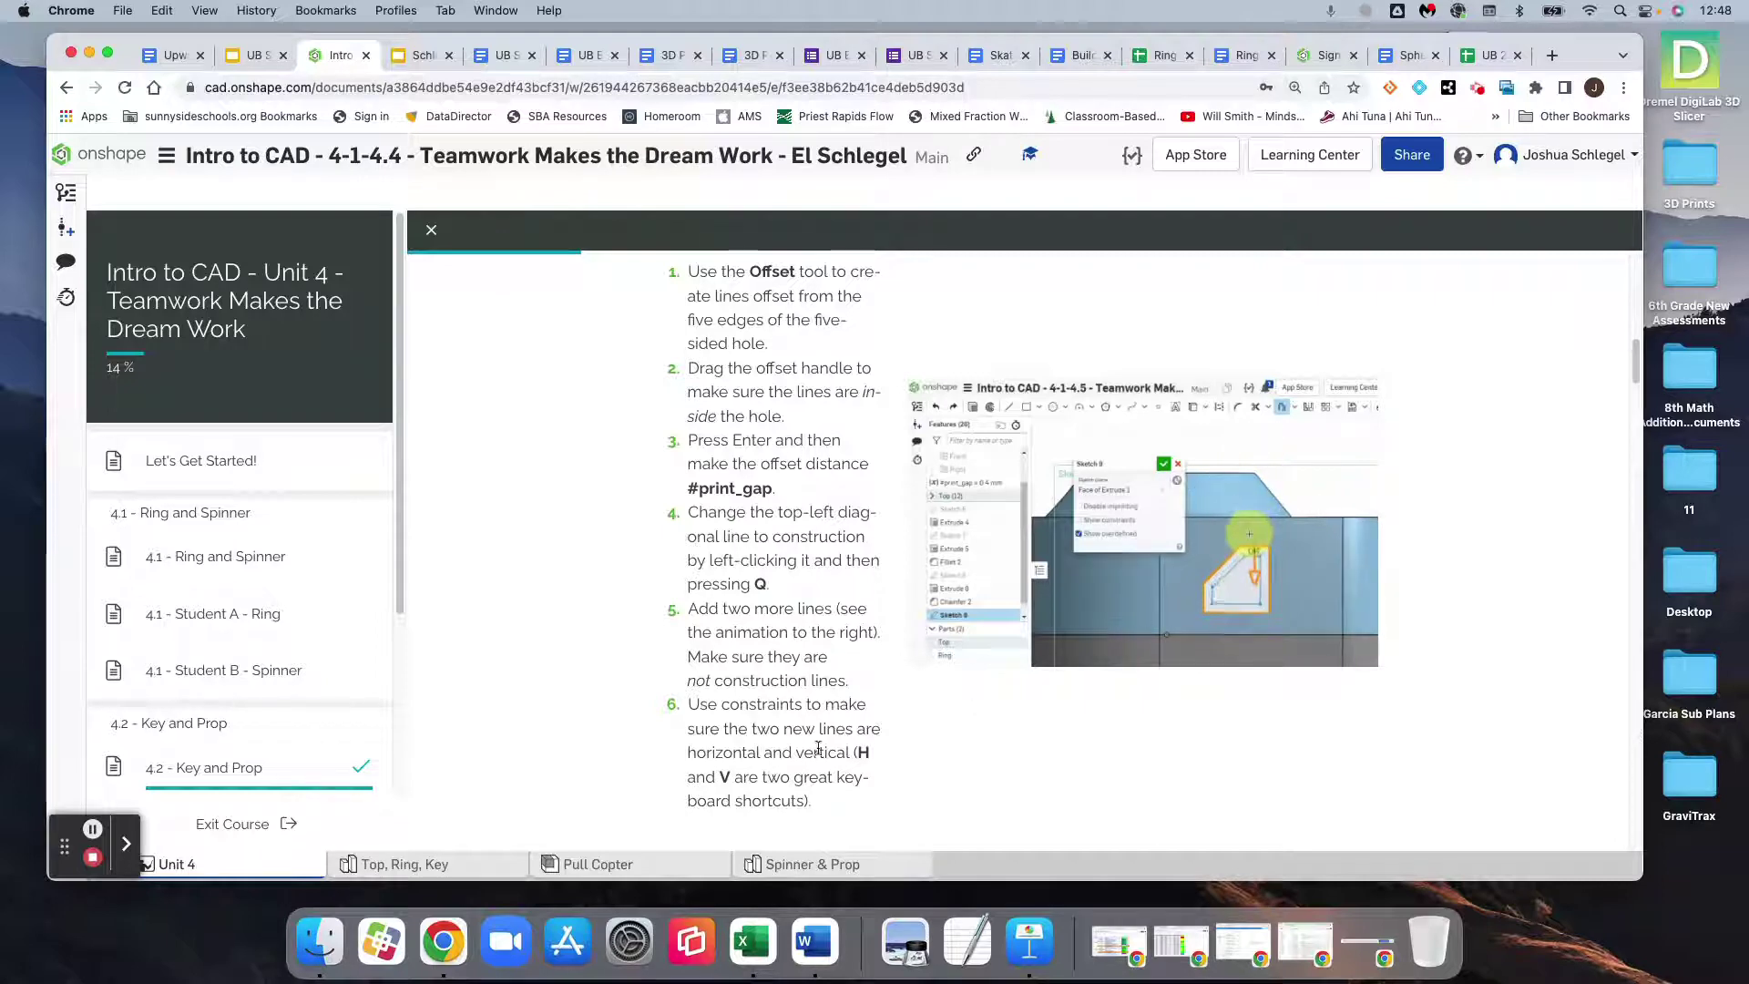
click(479, 862)
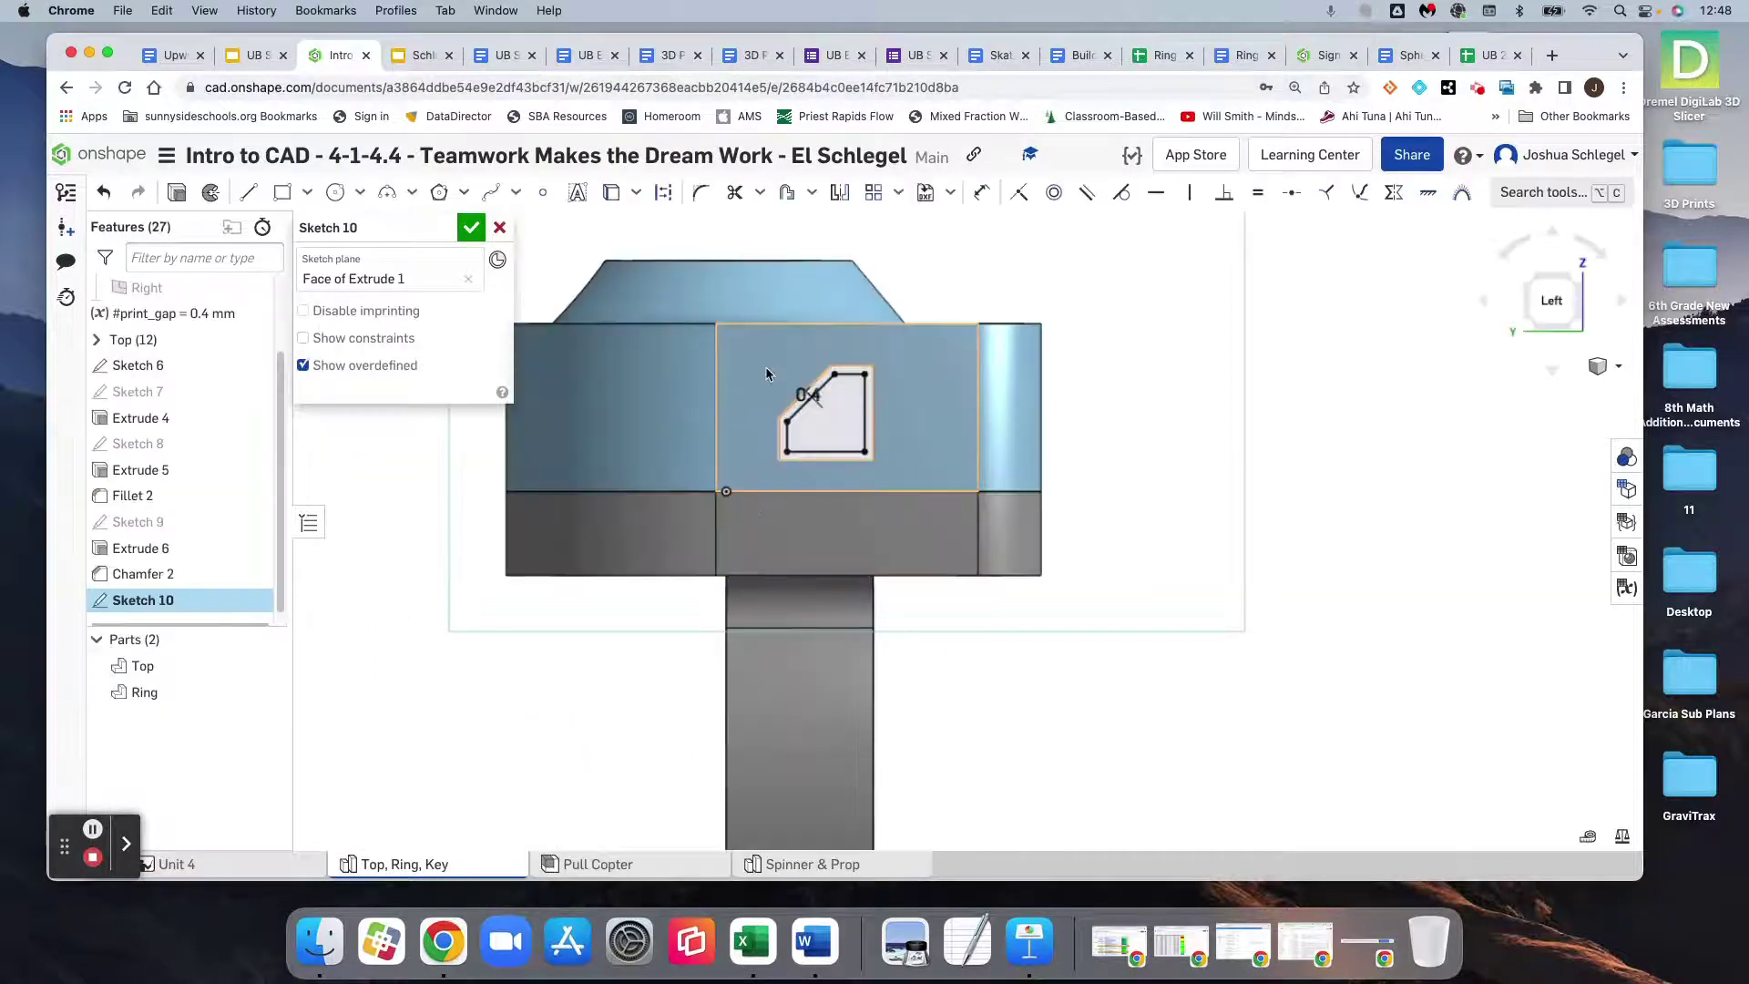
click(666, 194)
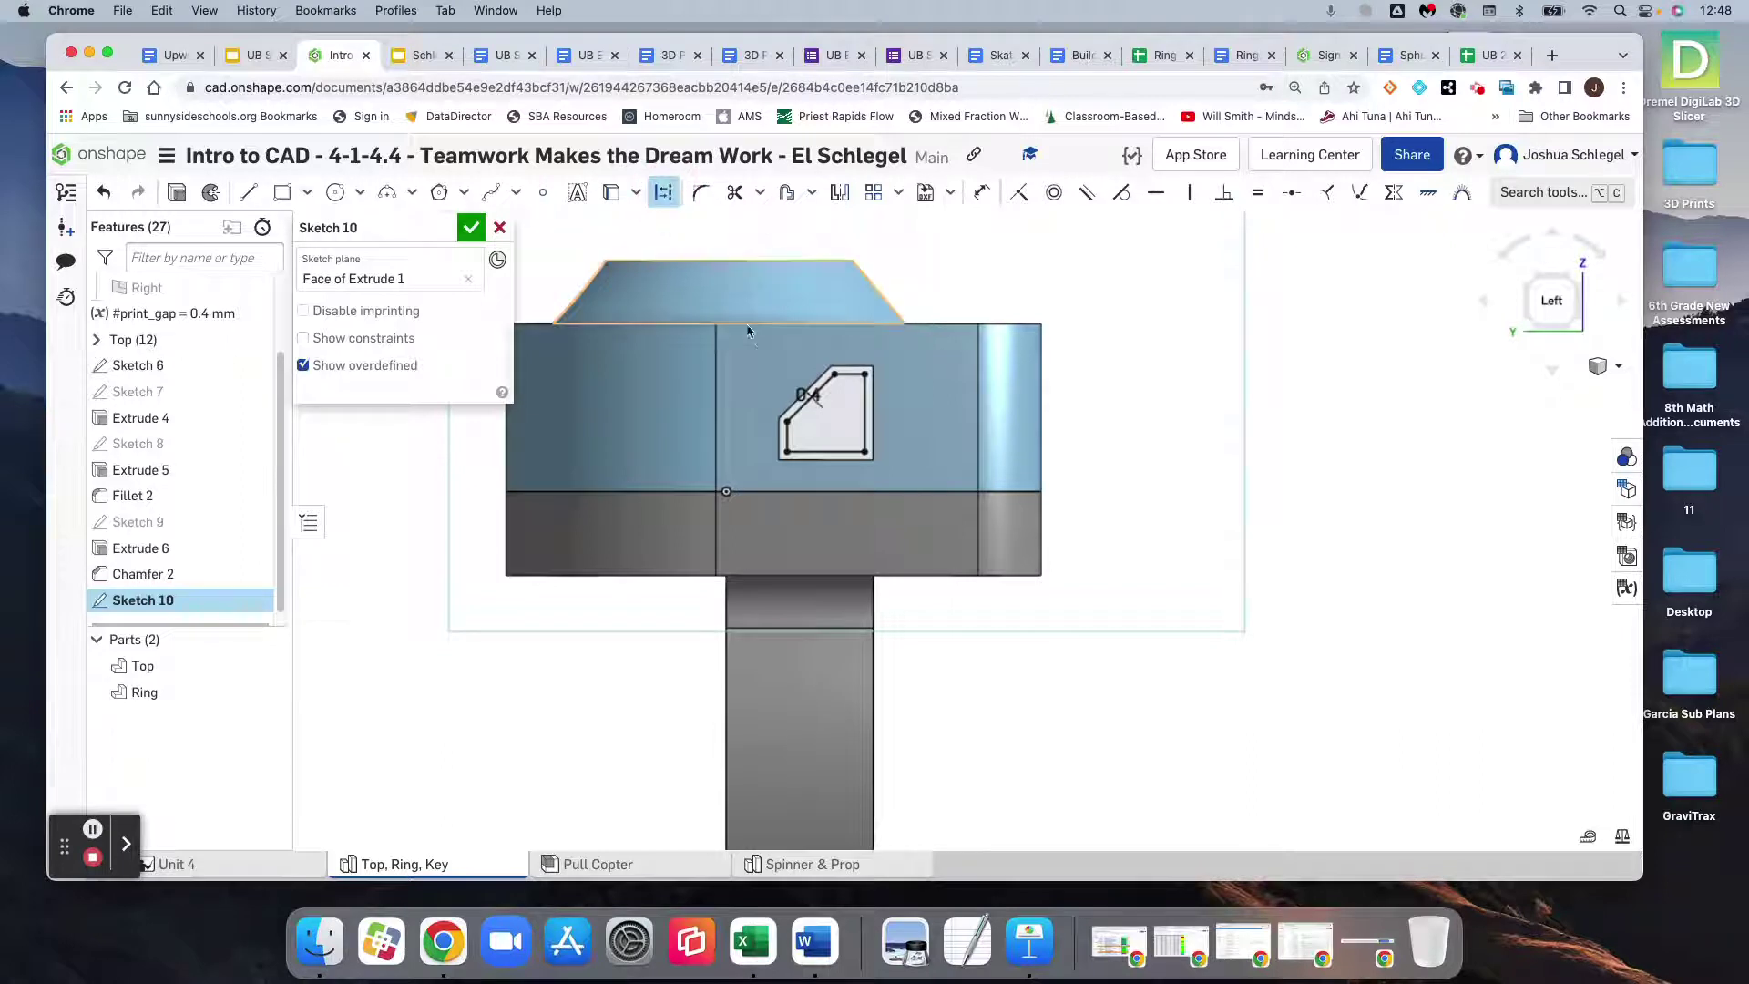
key(Escape)
click(804, 410)
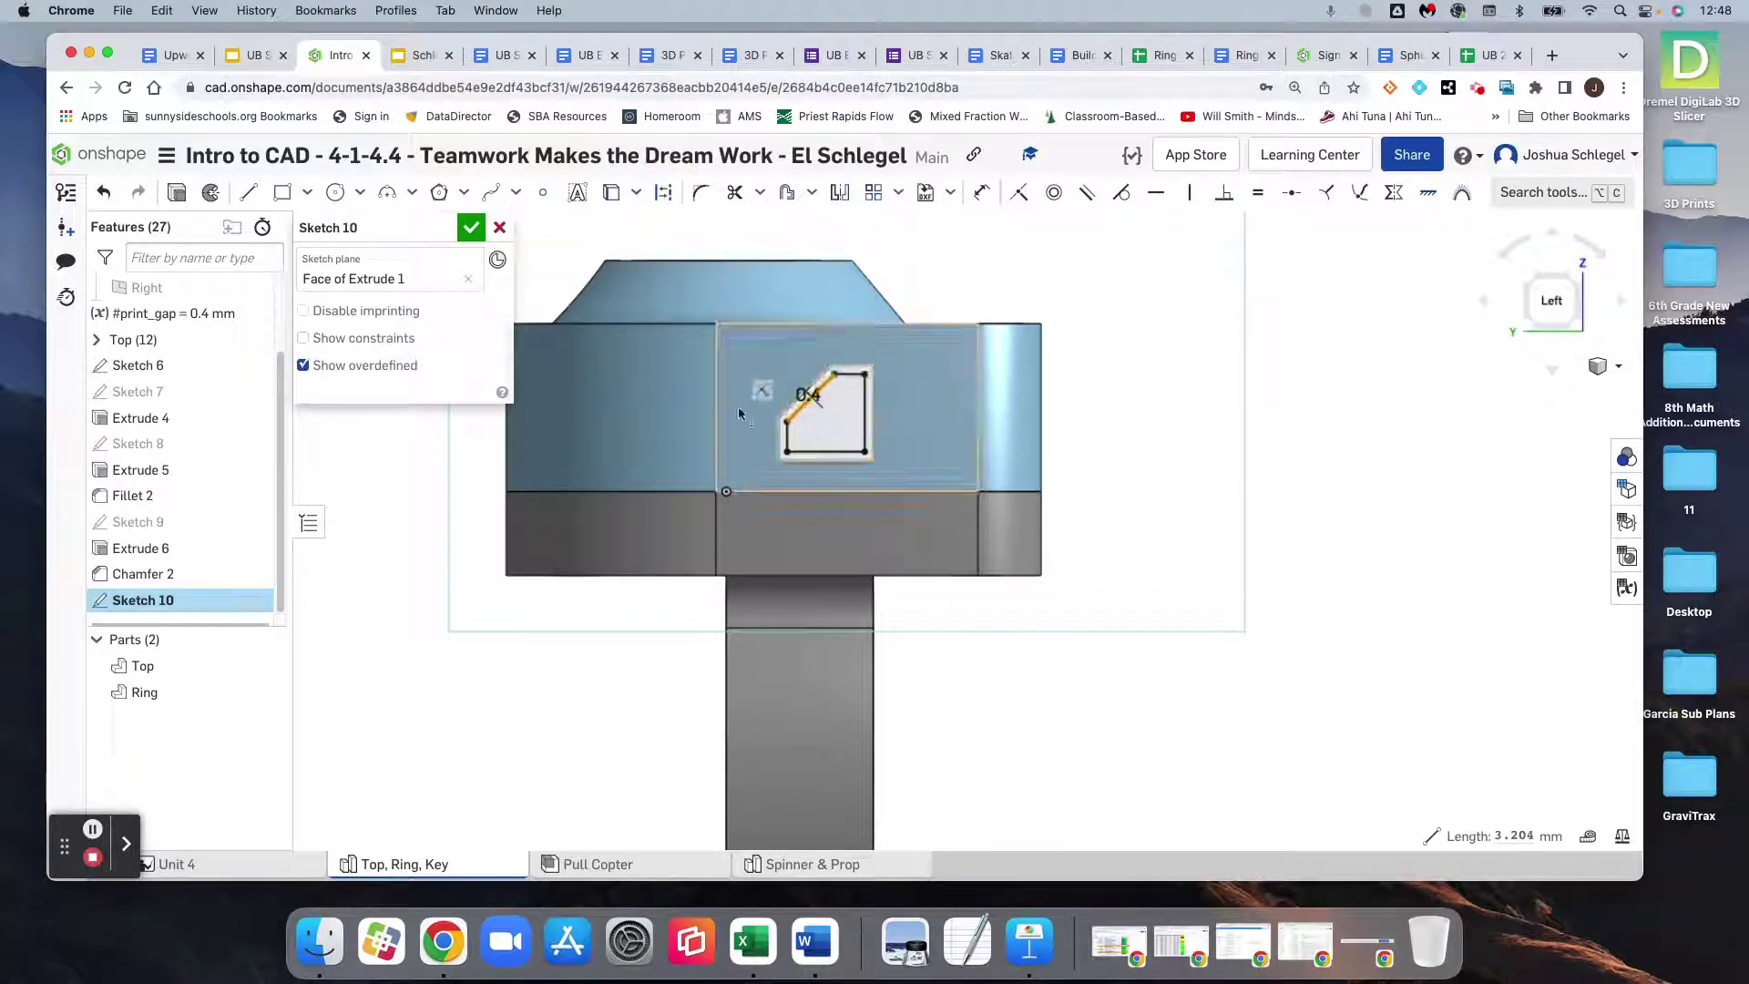
click(470, 229)
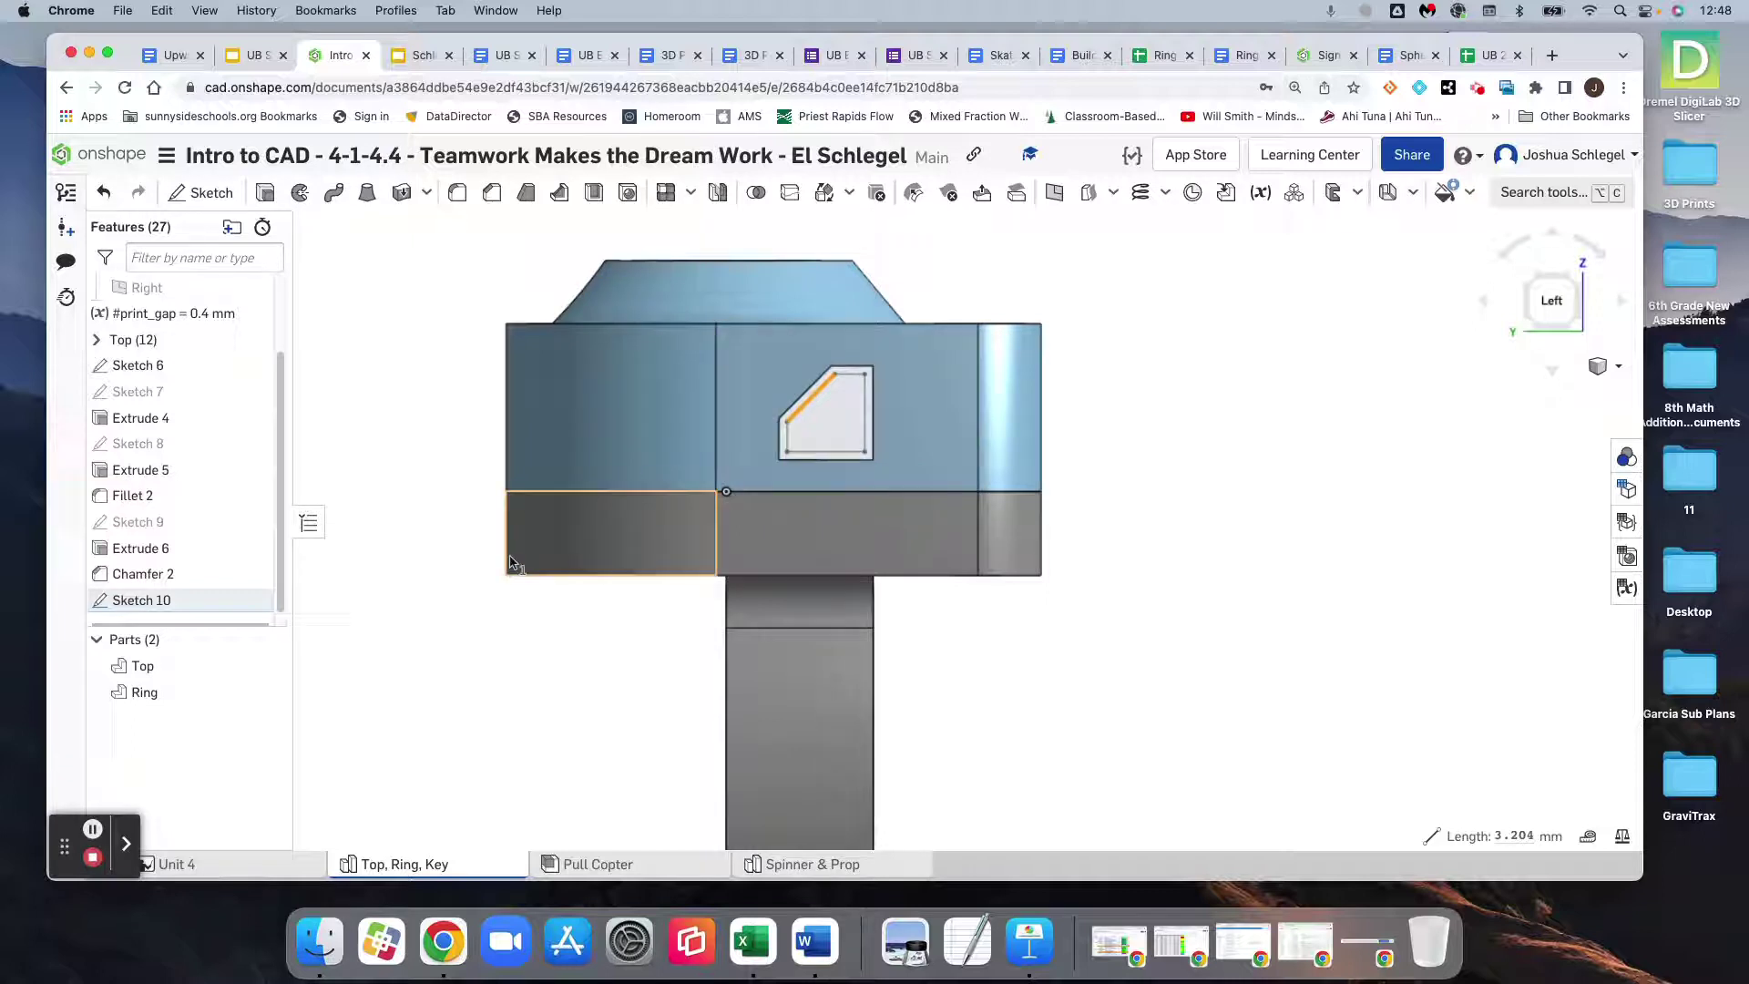
Reopen Sketch 10 and convert its 3.204 mm top-left offset diagonal into a construction line
double_click(144, 601)
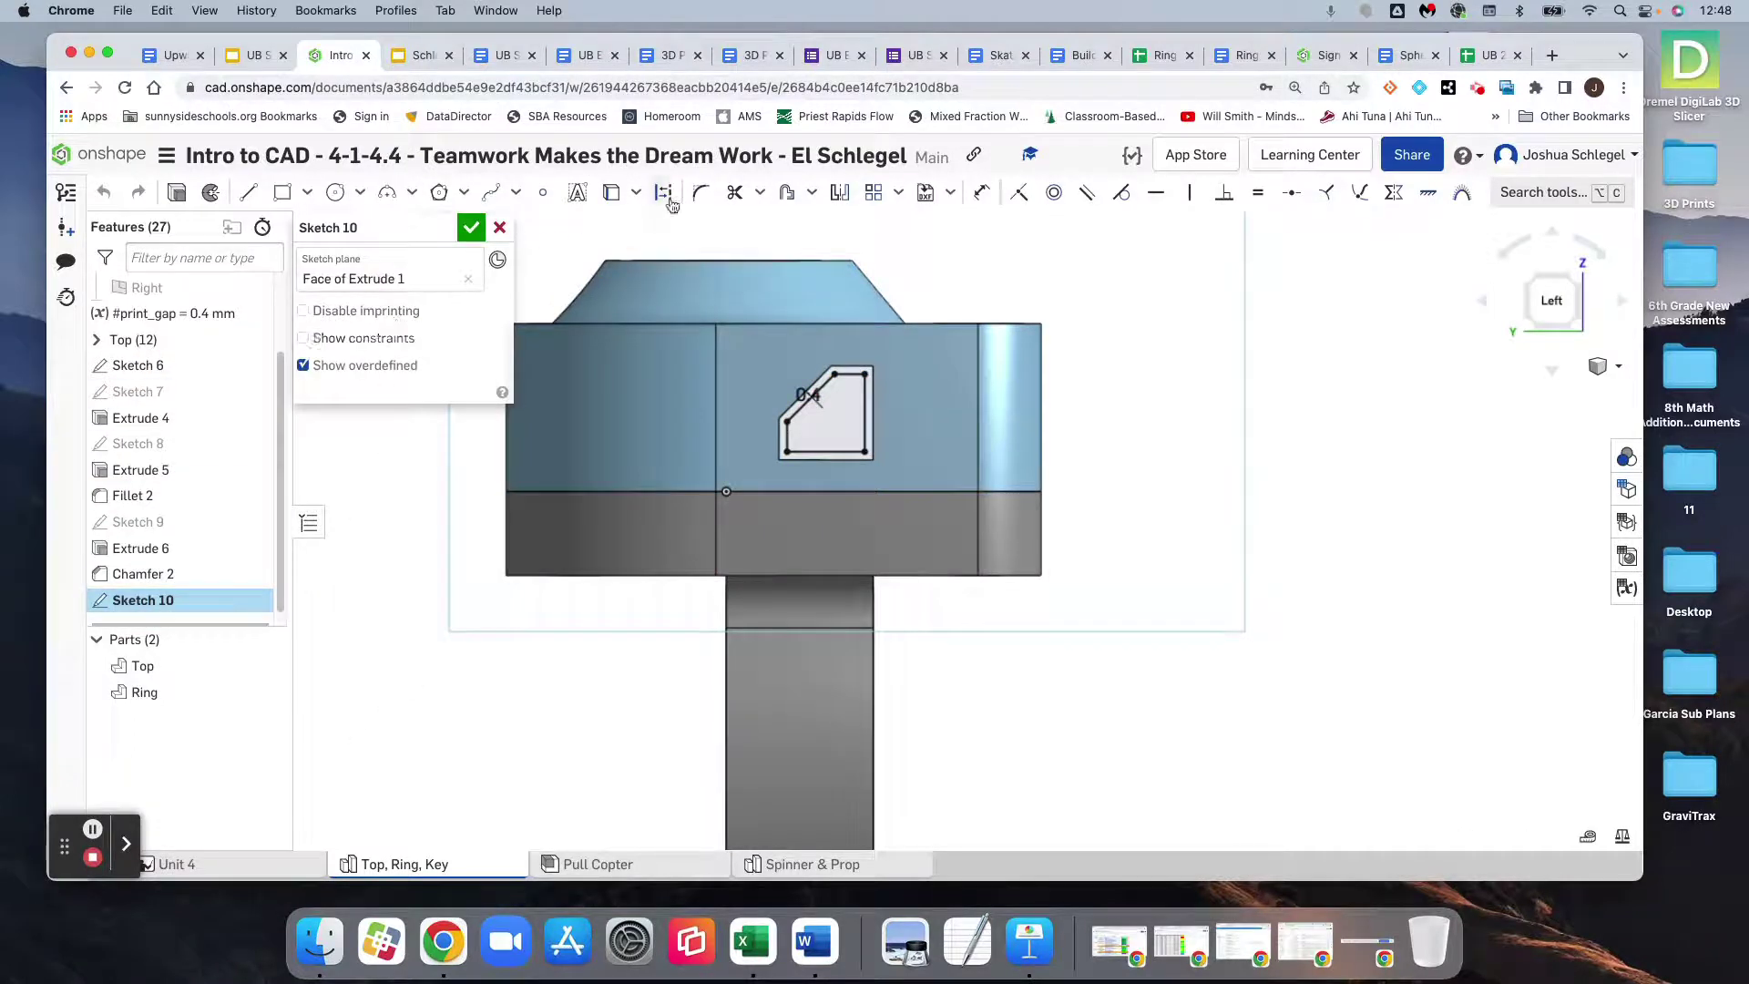
click(666, 194)
click(803, 410)
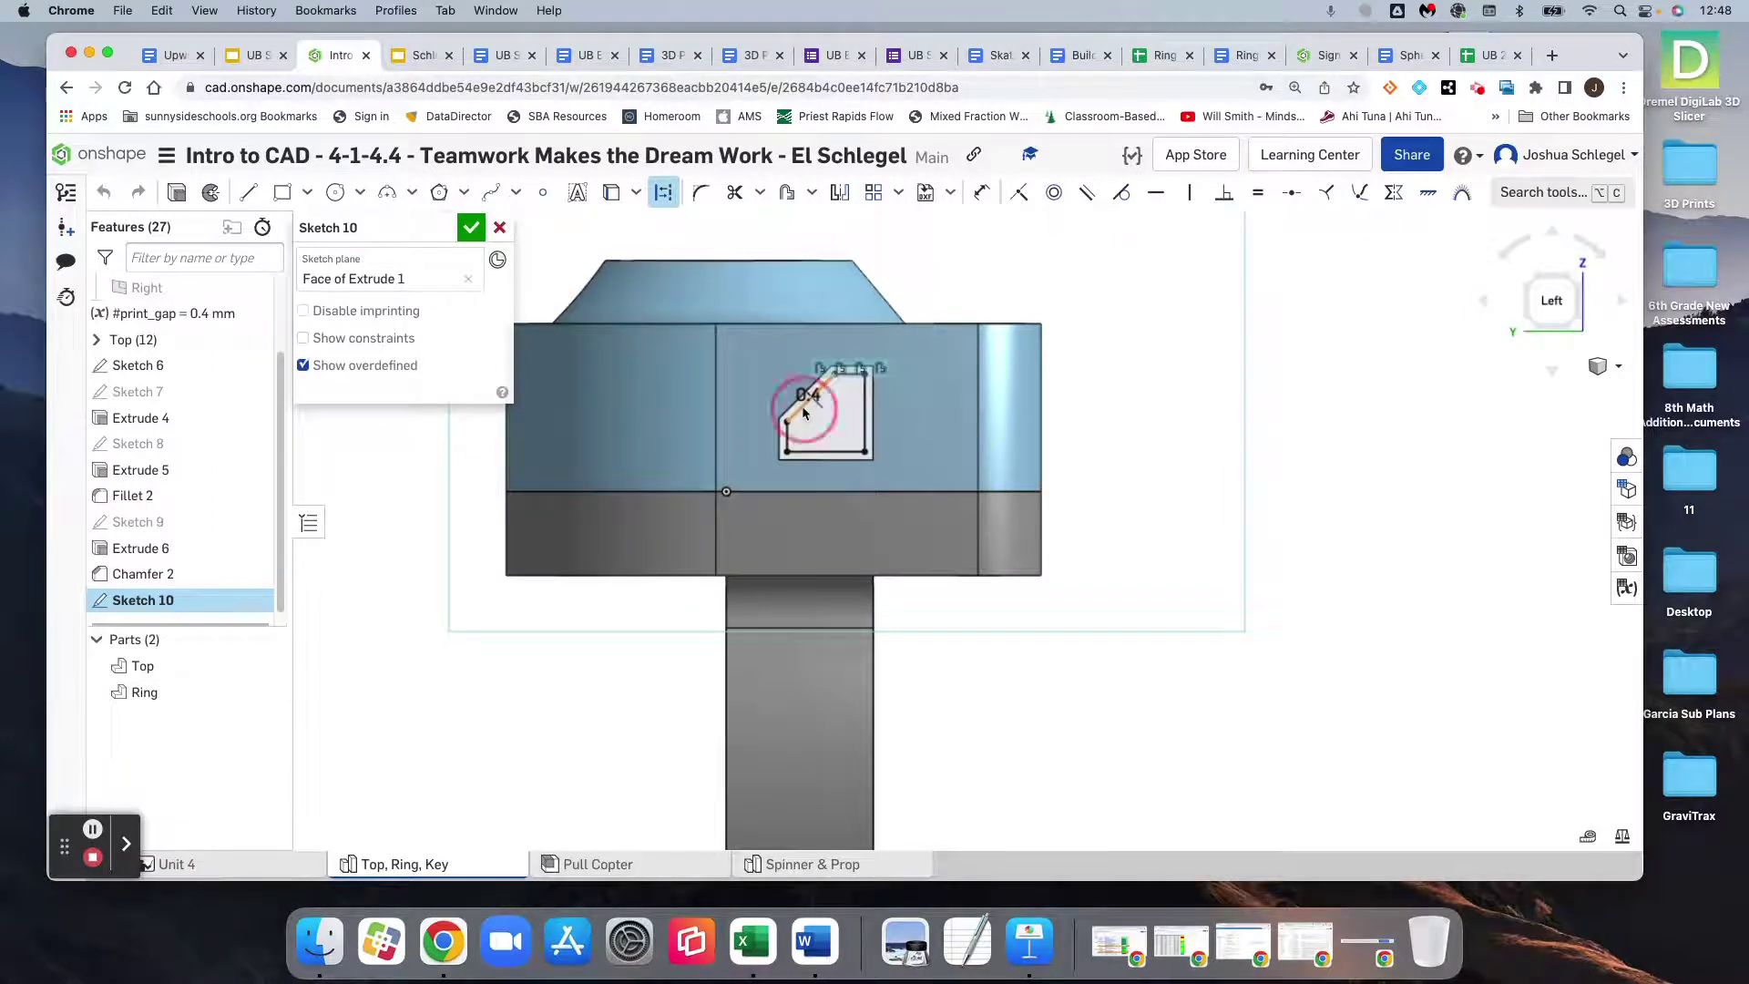
key(Escape)
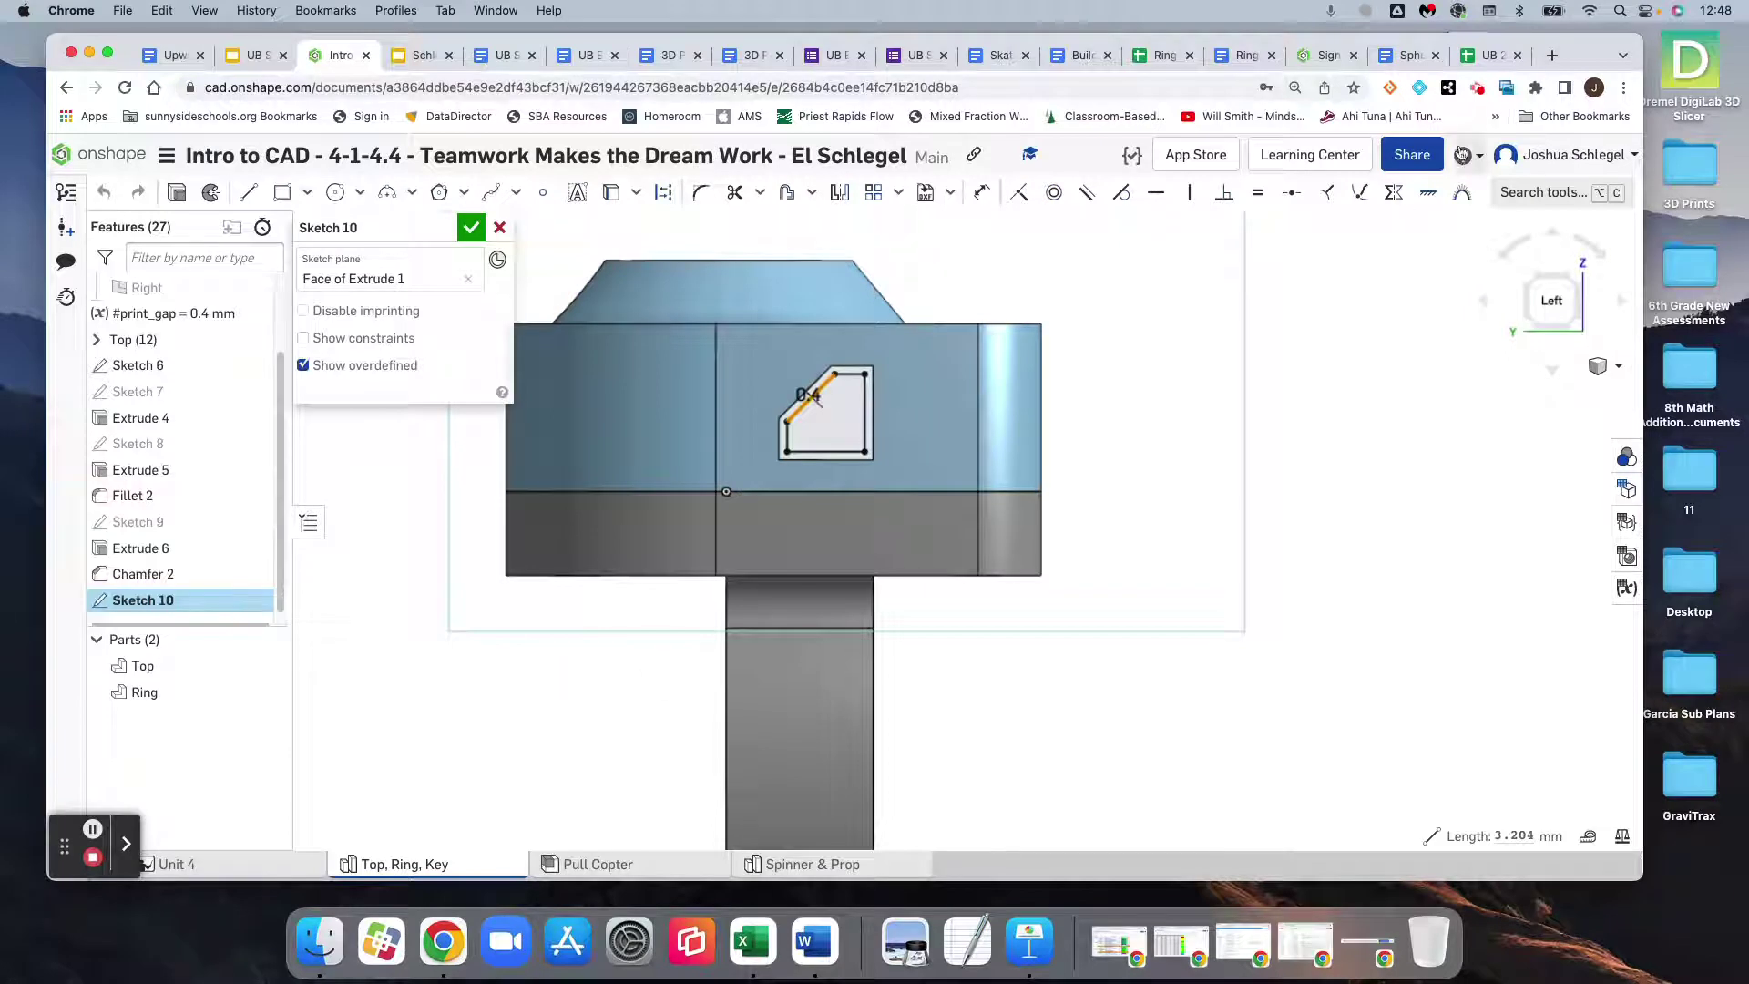
key(d)
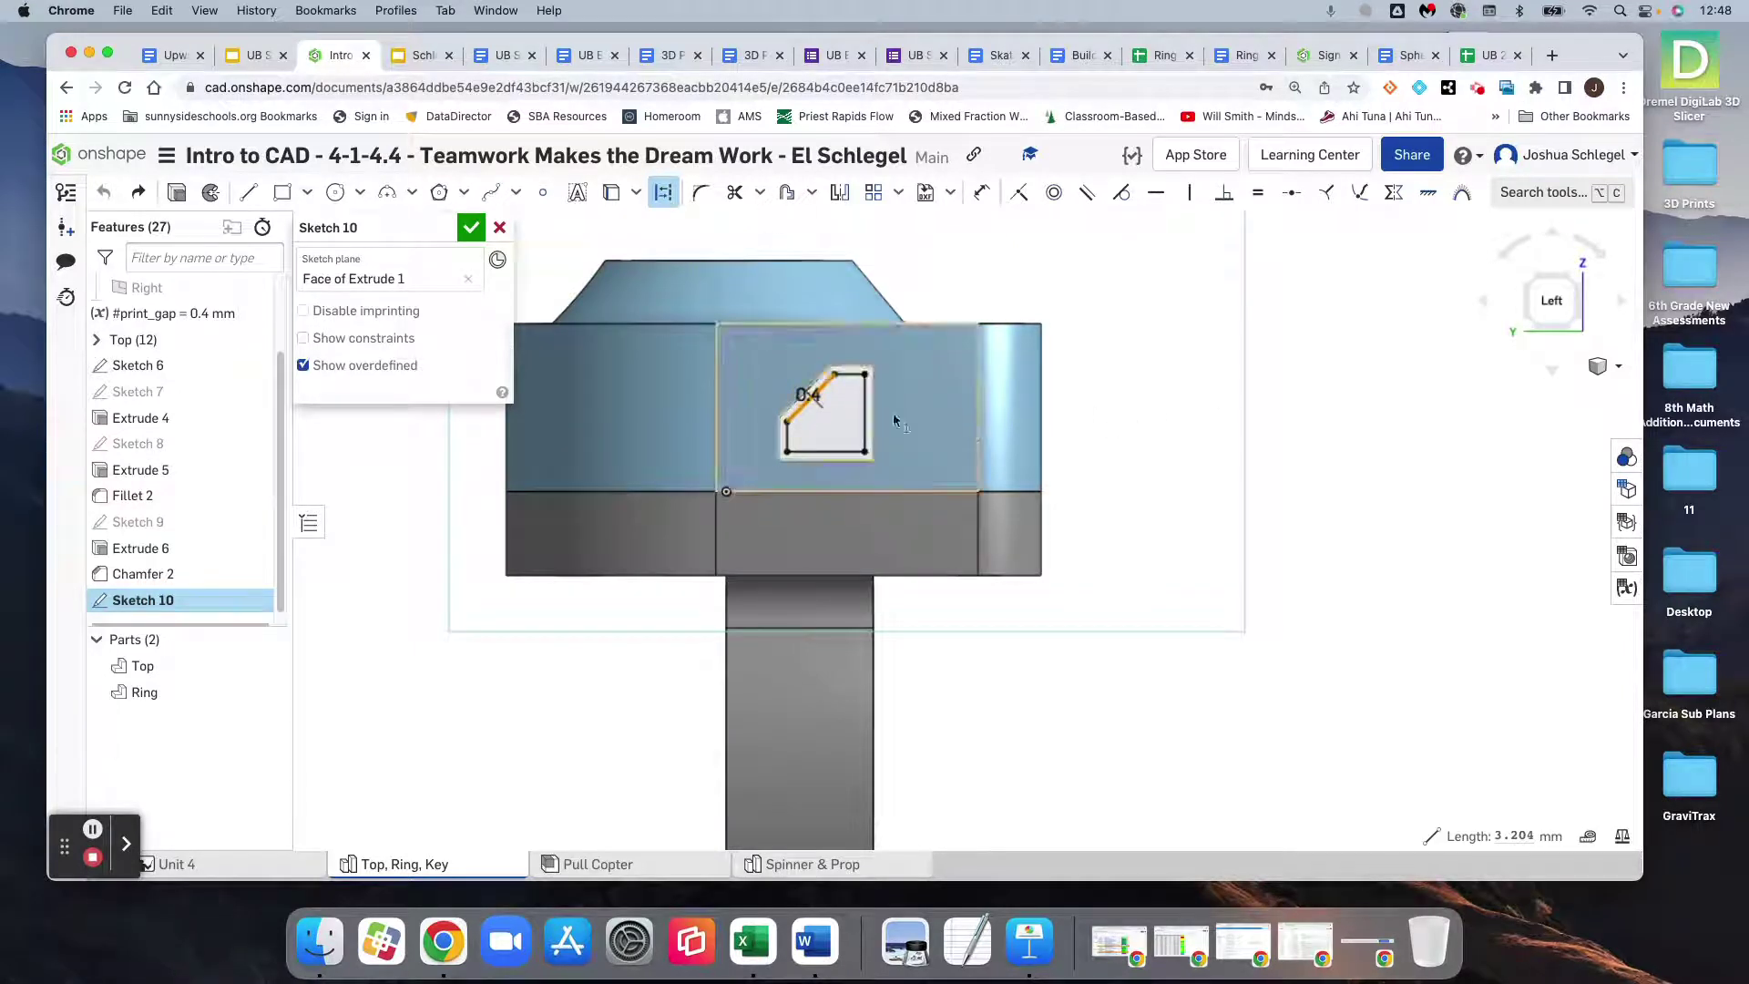
click(663, 192)
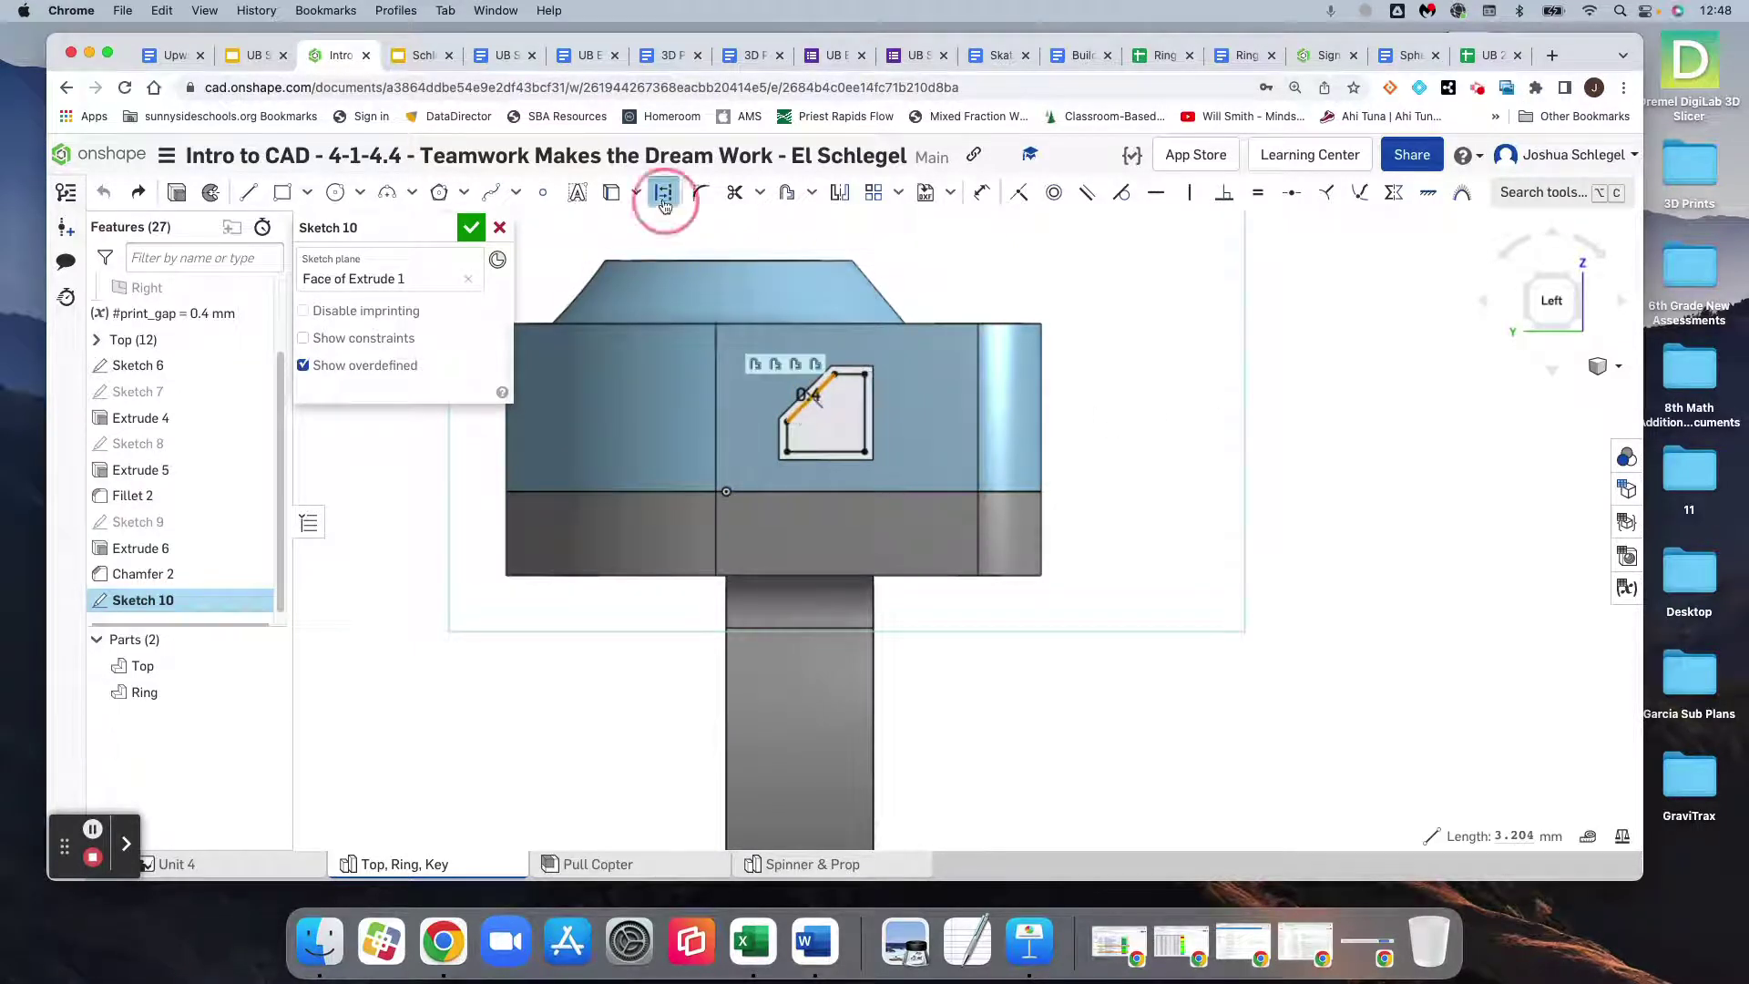
click(794, 408)
click(663, 192)
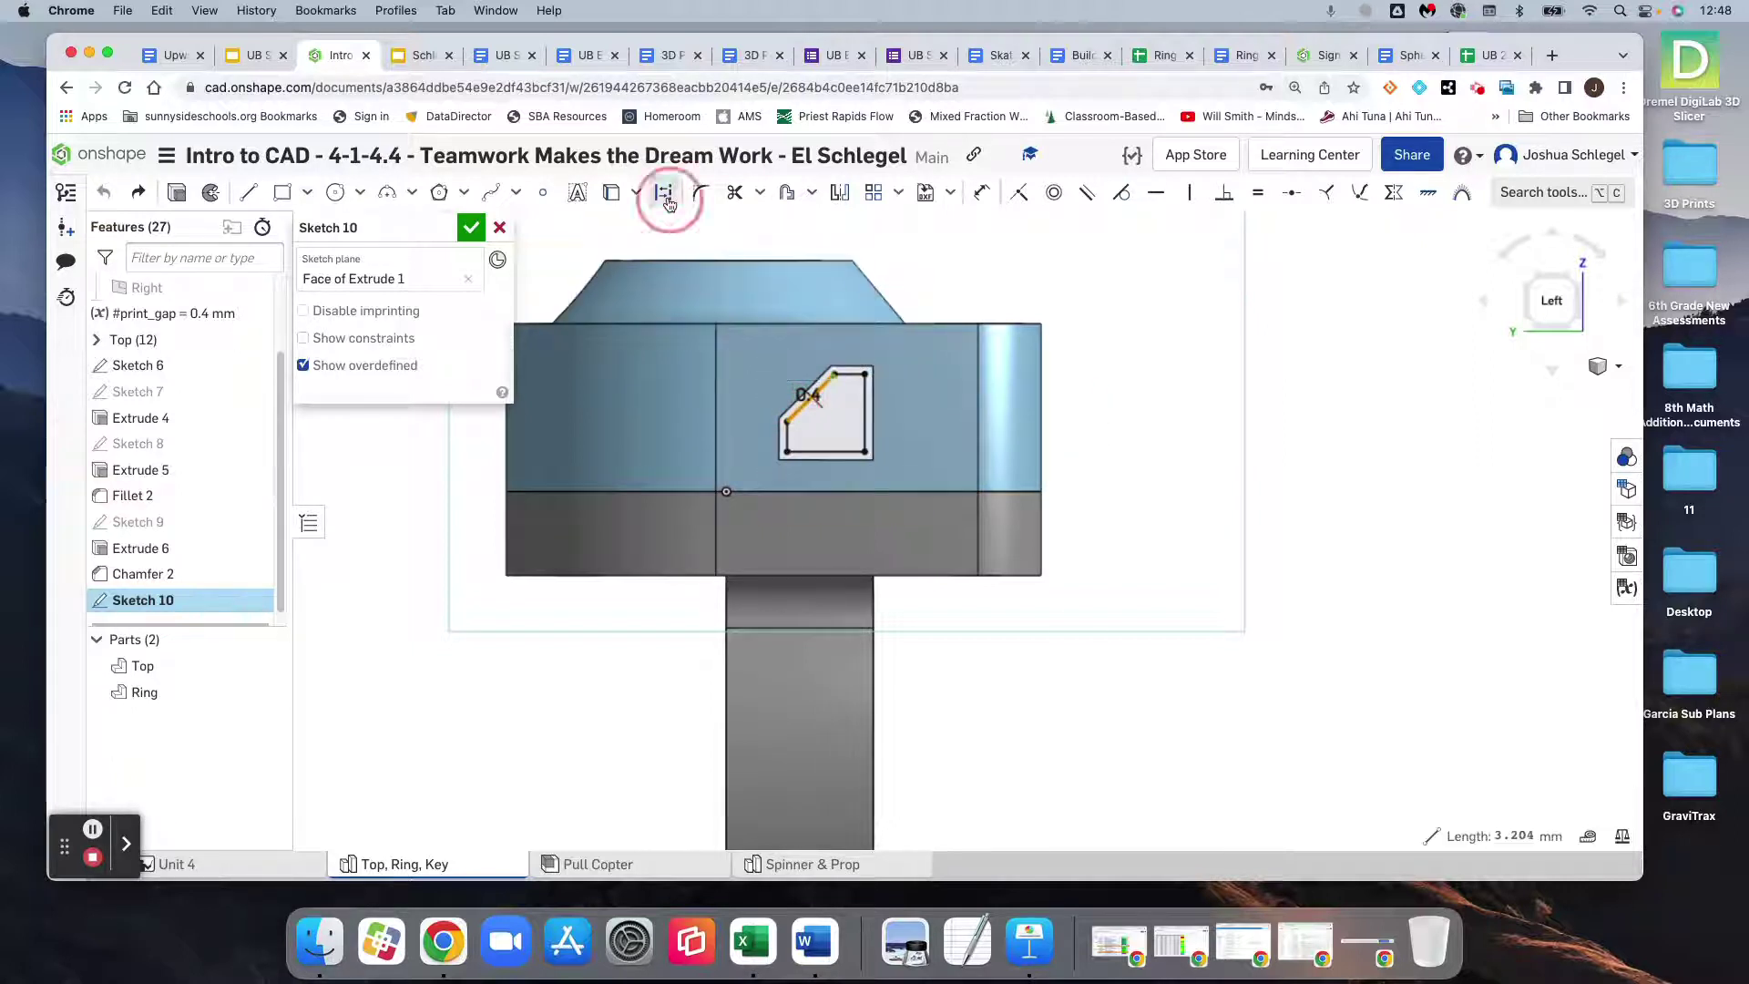
click(1109, 365)
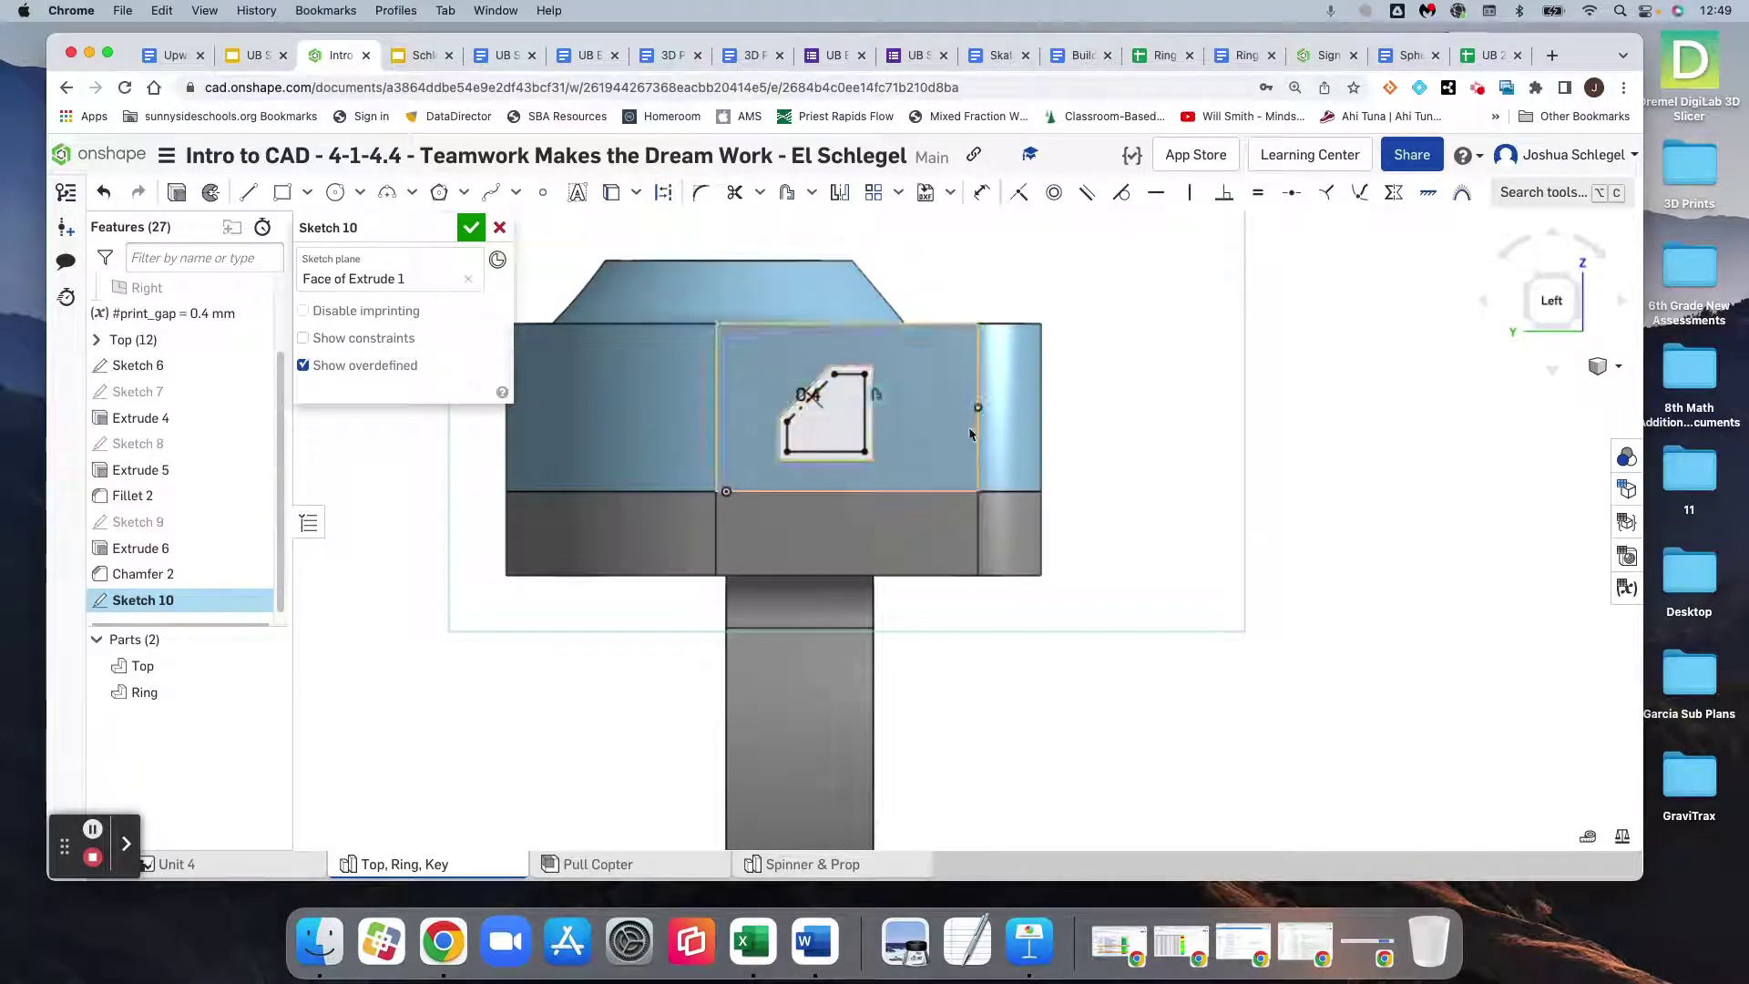
Draw a horizontal line from the diagonal's lower end, then a vertical line up to its upper end
scroll(819, 438, up, 1)
scroll(801, 383, up, 4)
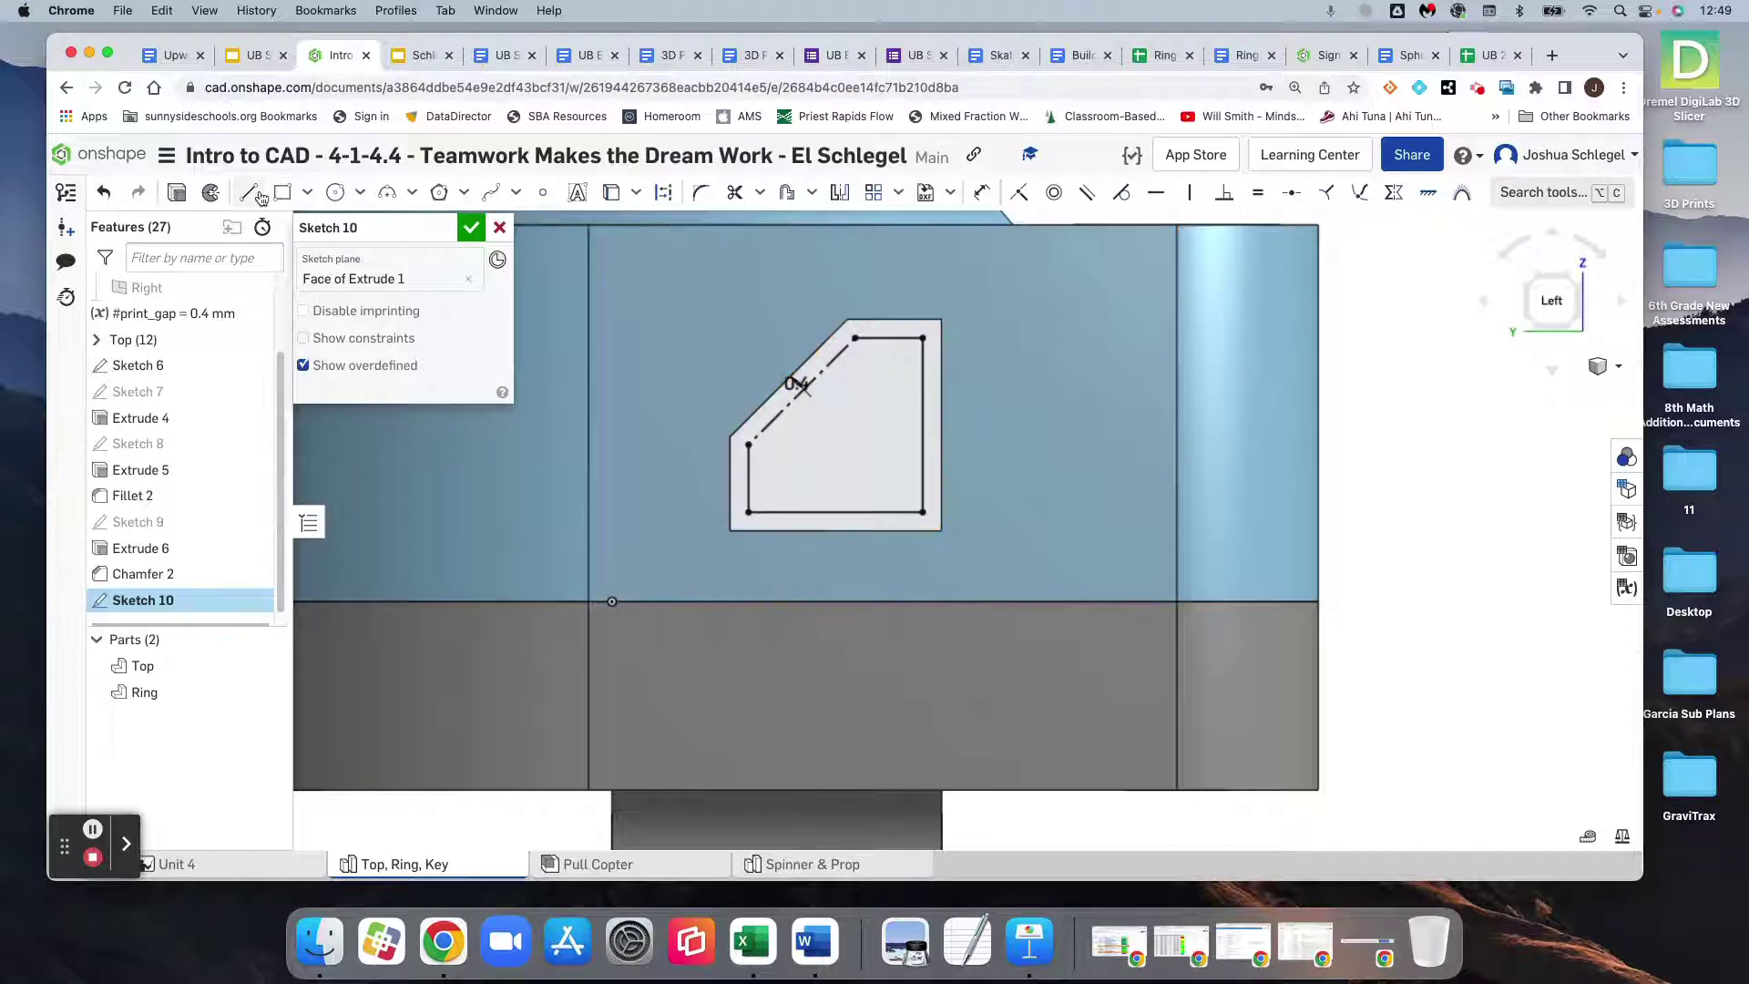
key(l)
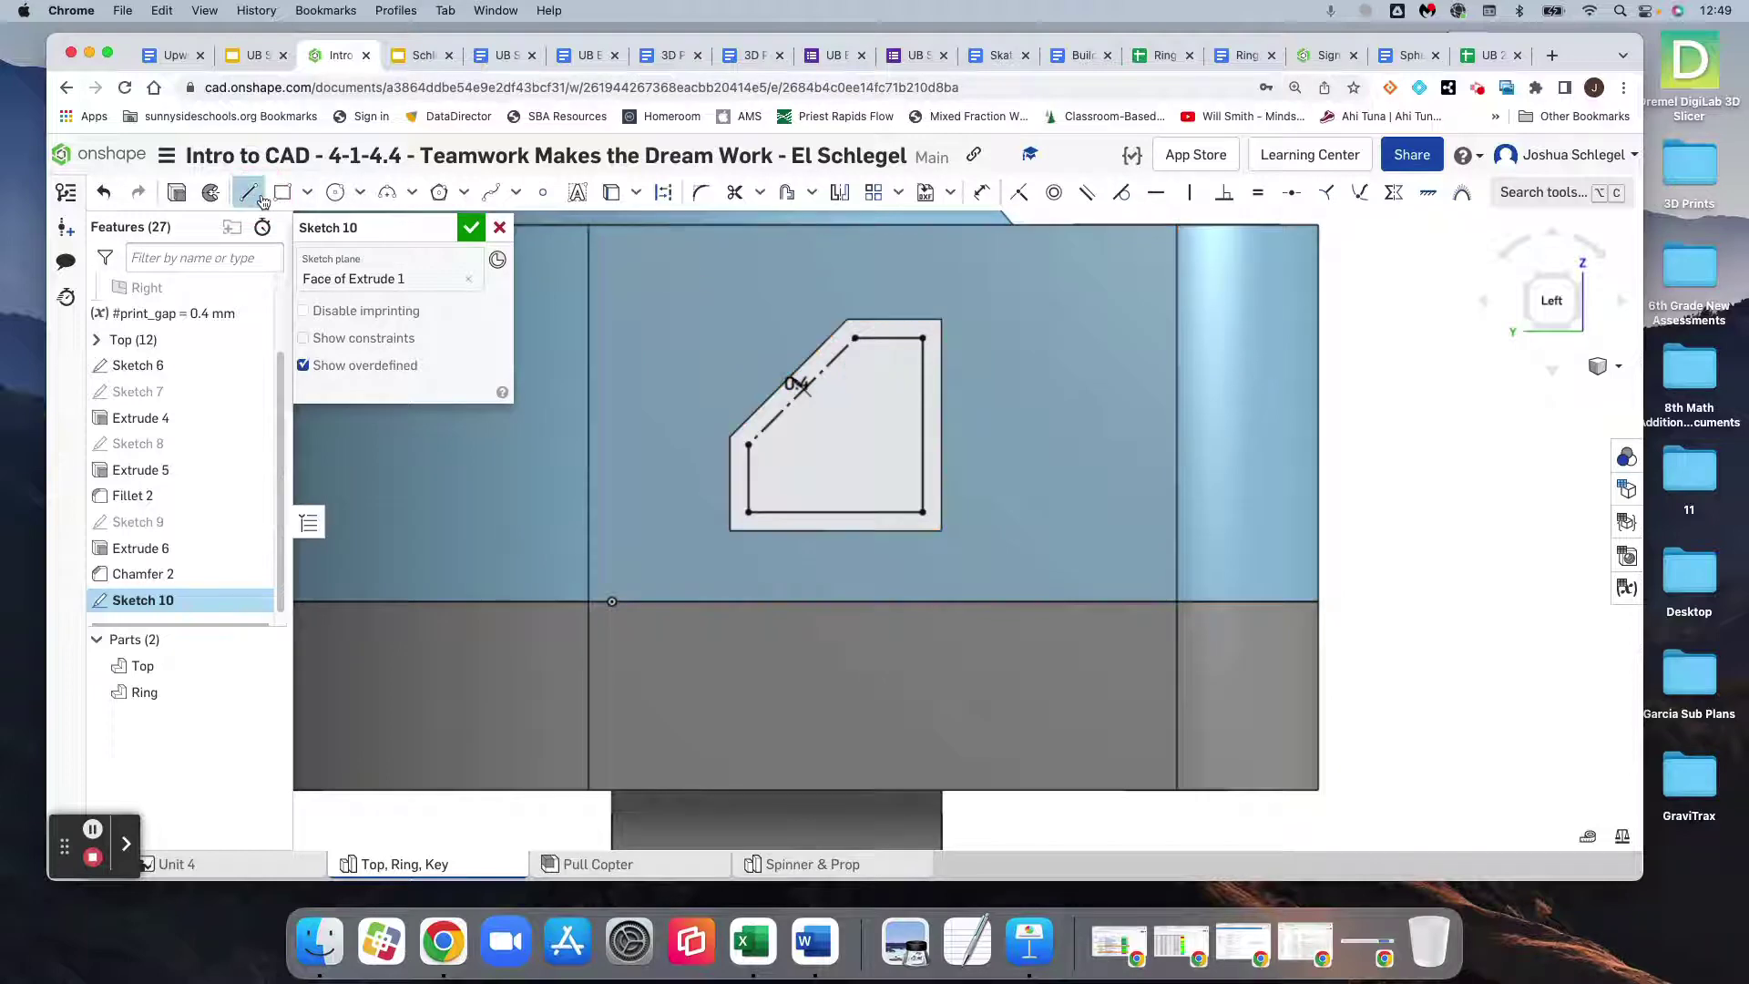
click(748, 445)
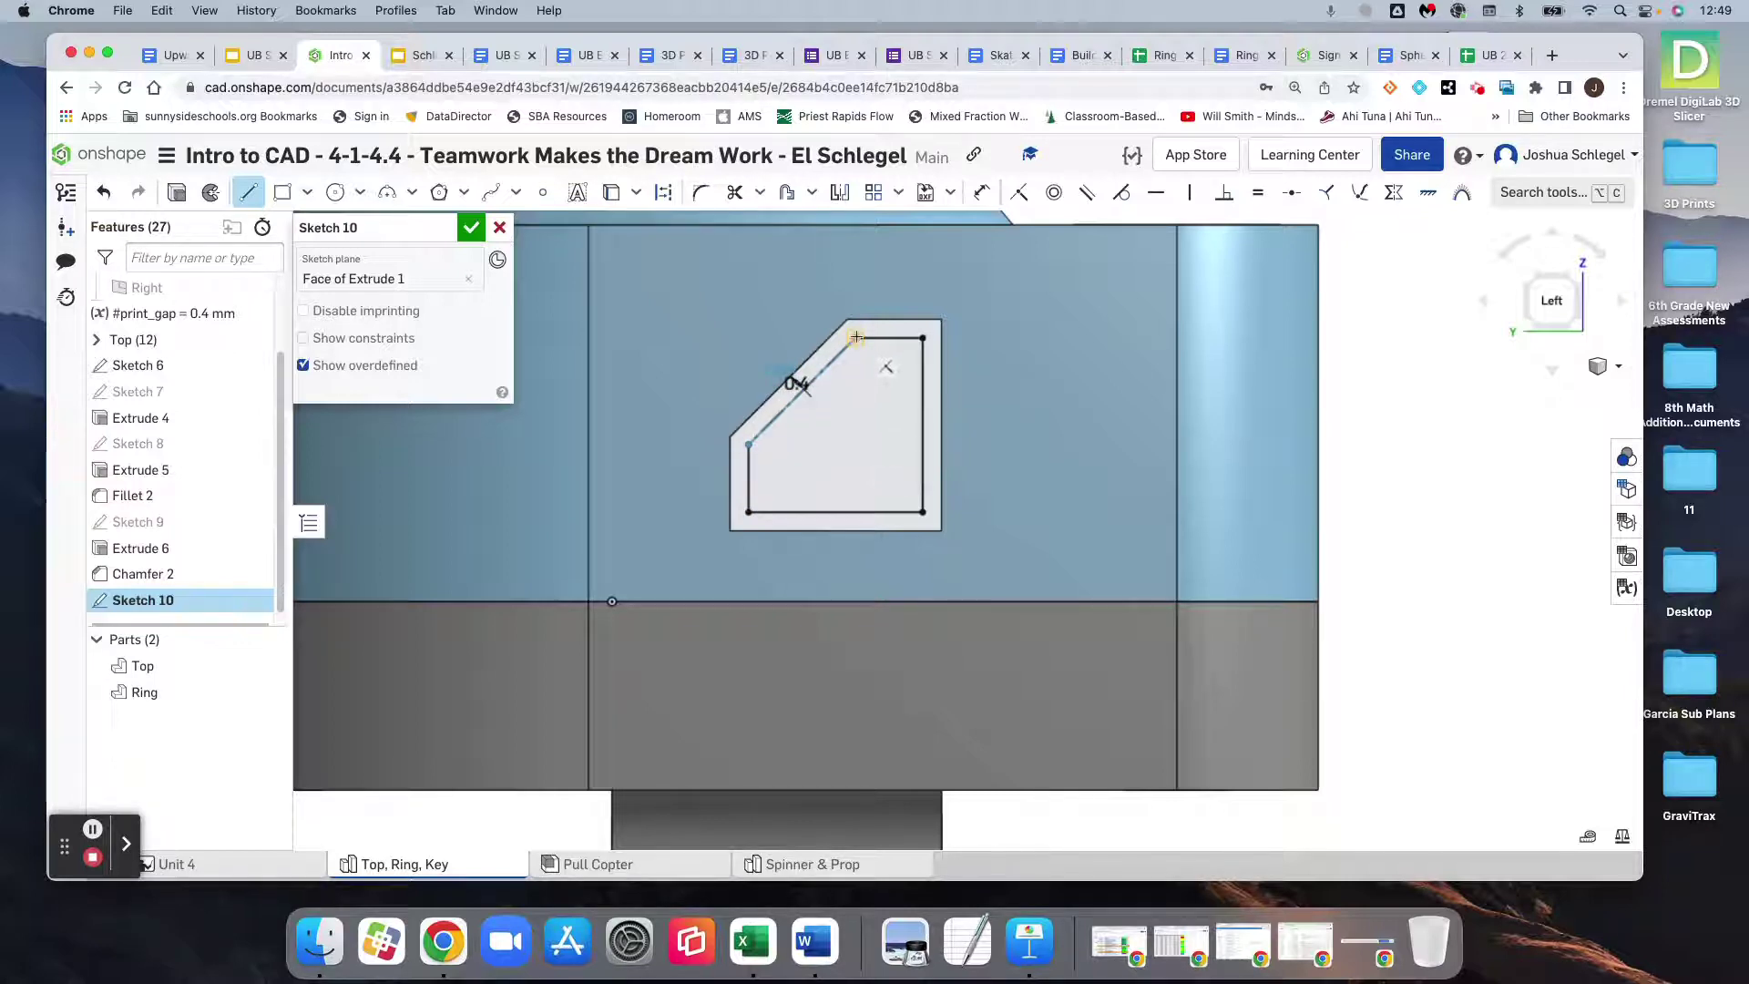
click(856, 443)
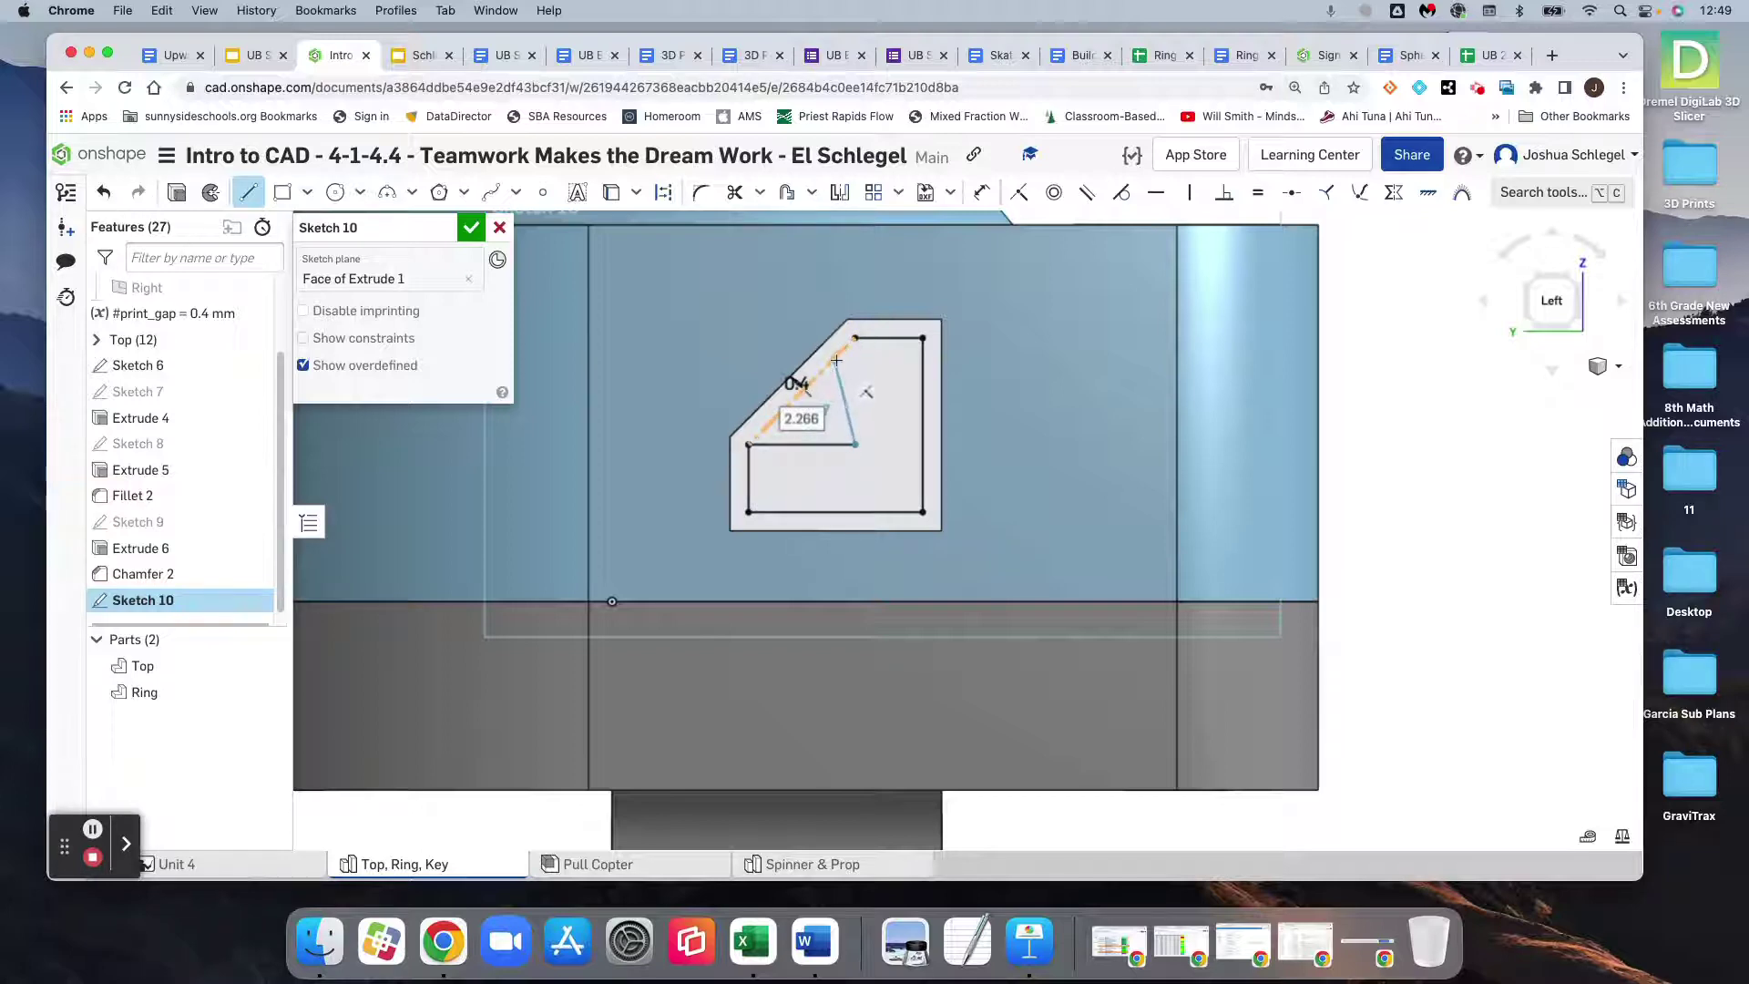
click(856, 339)
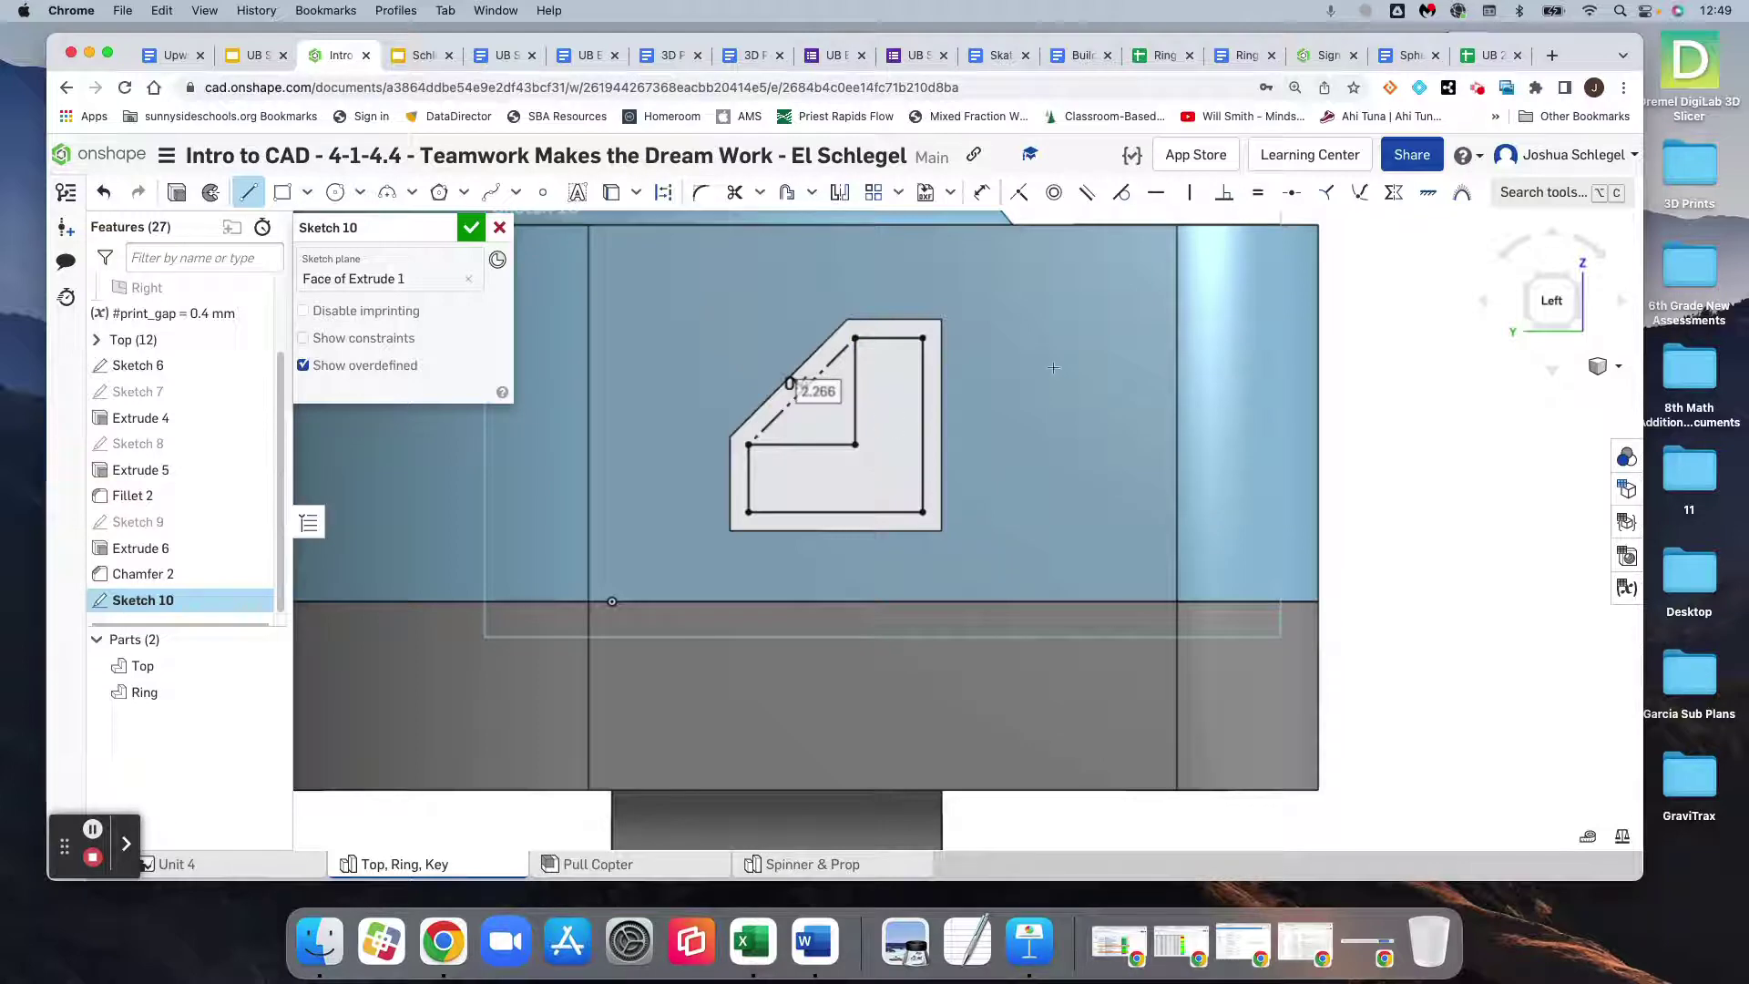
key(Escape)
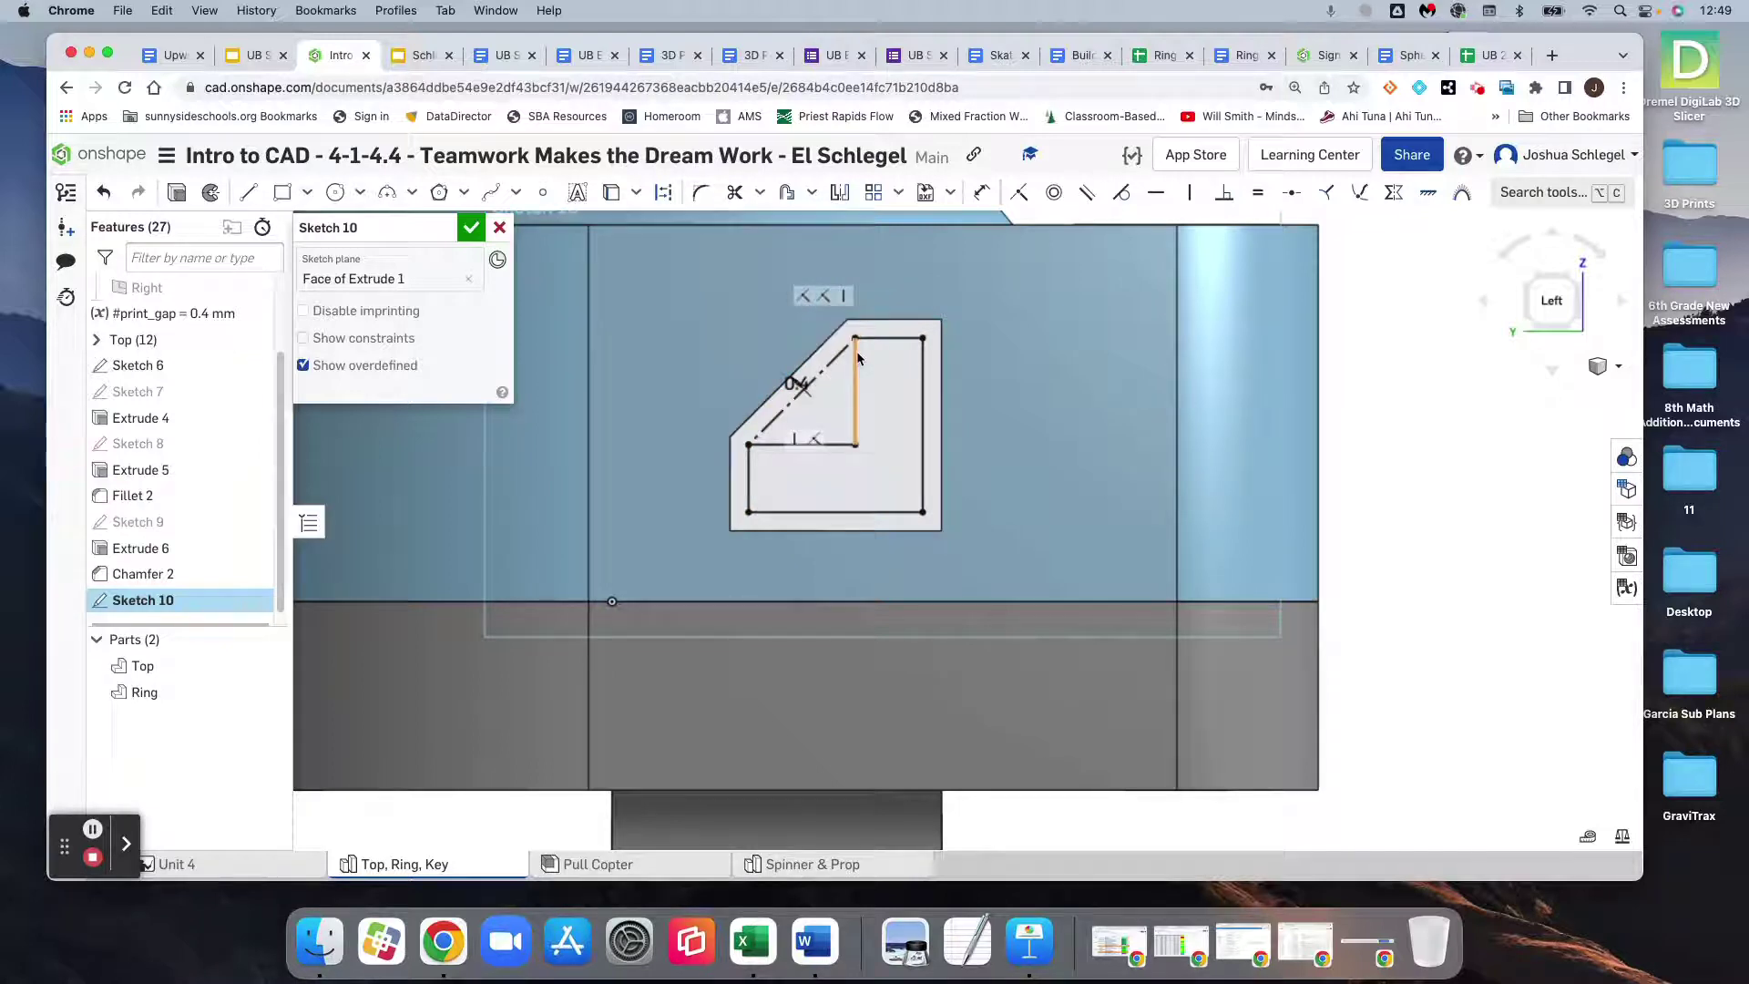
click(242, 865)
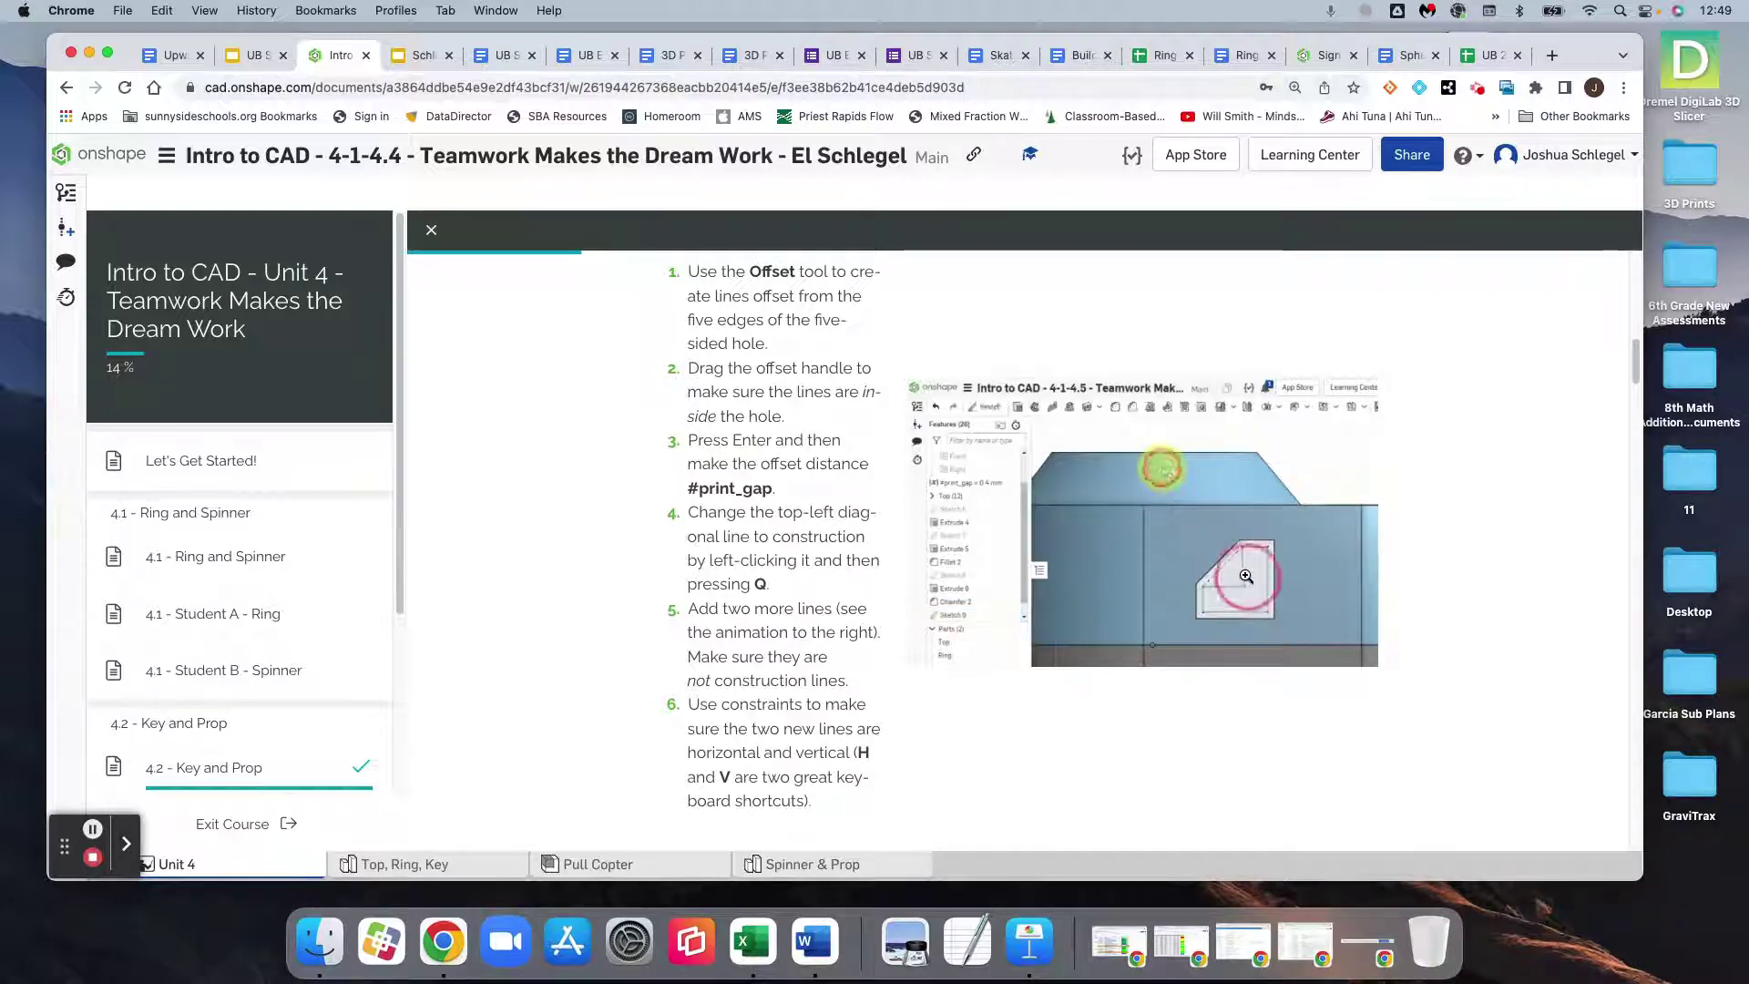
Enlarge the tutorial animation on the Unit 4 course page
click(1243, 576)
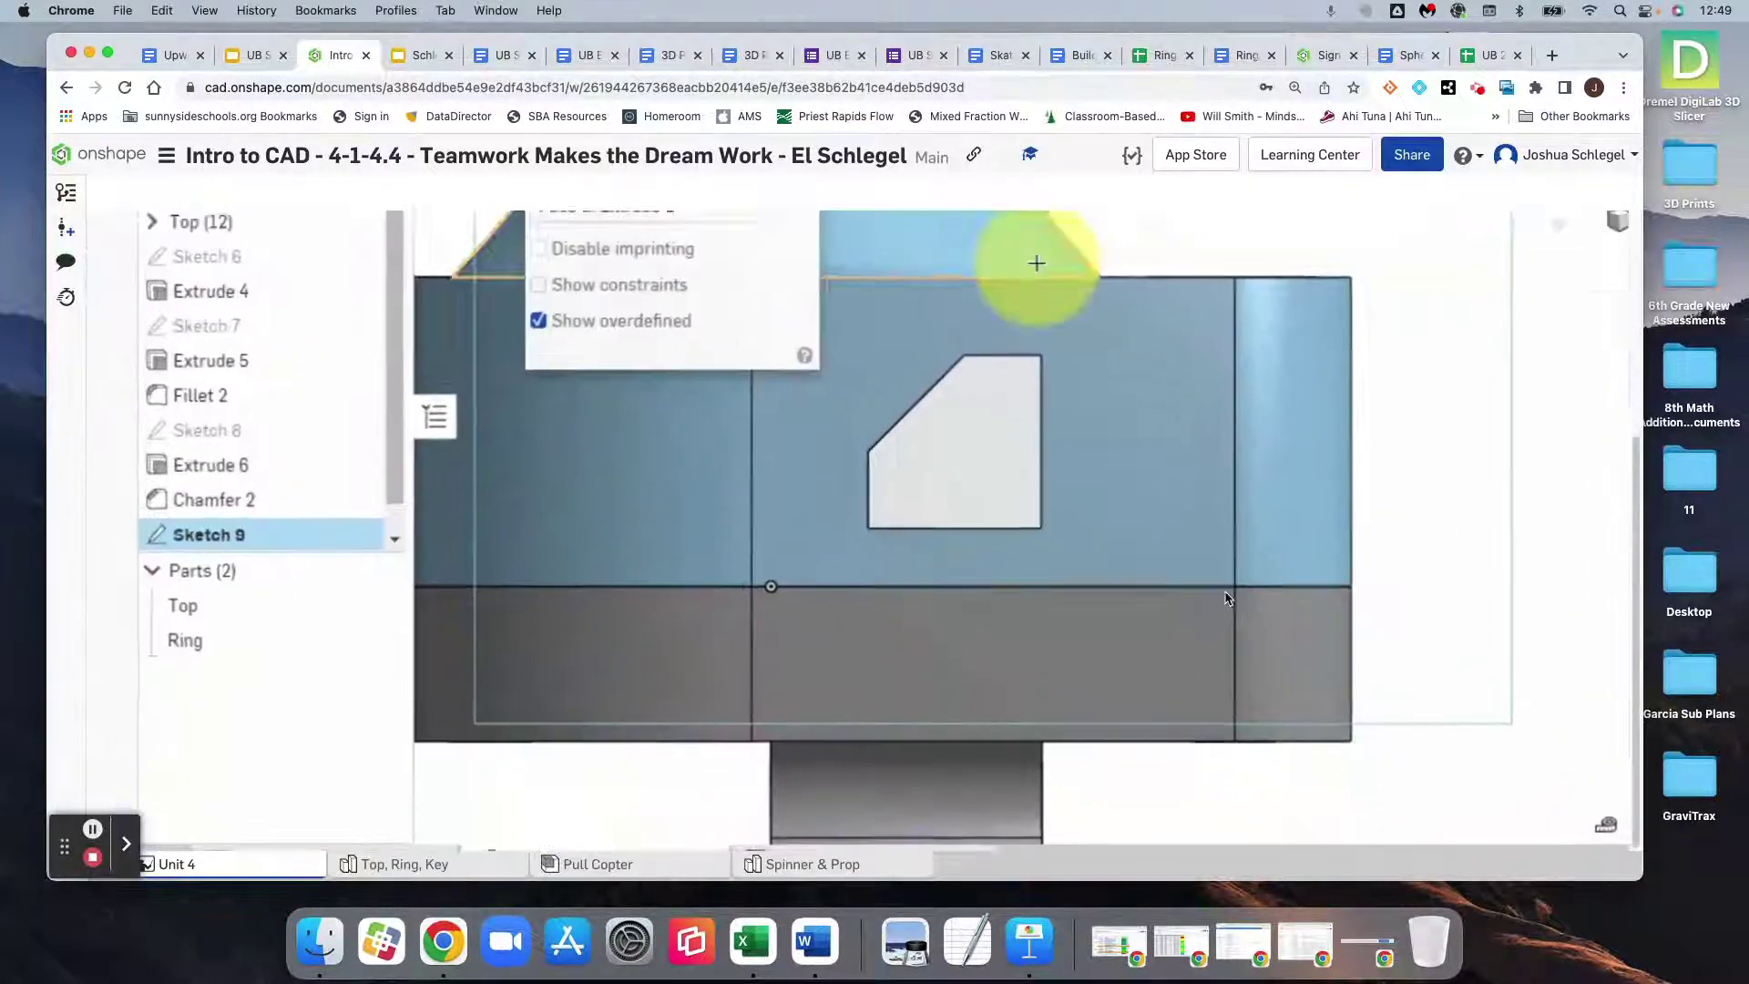